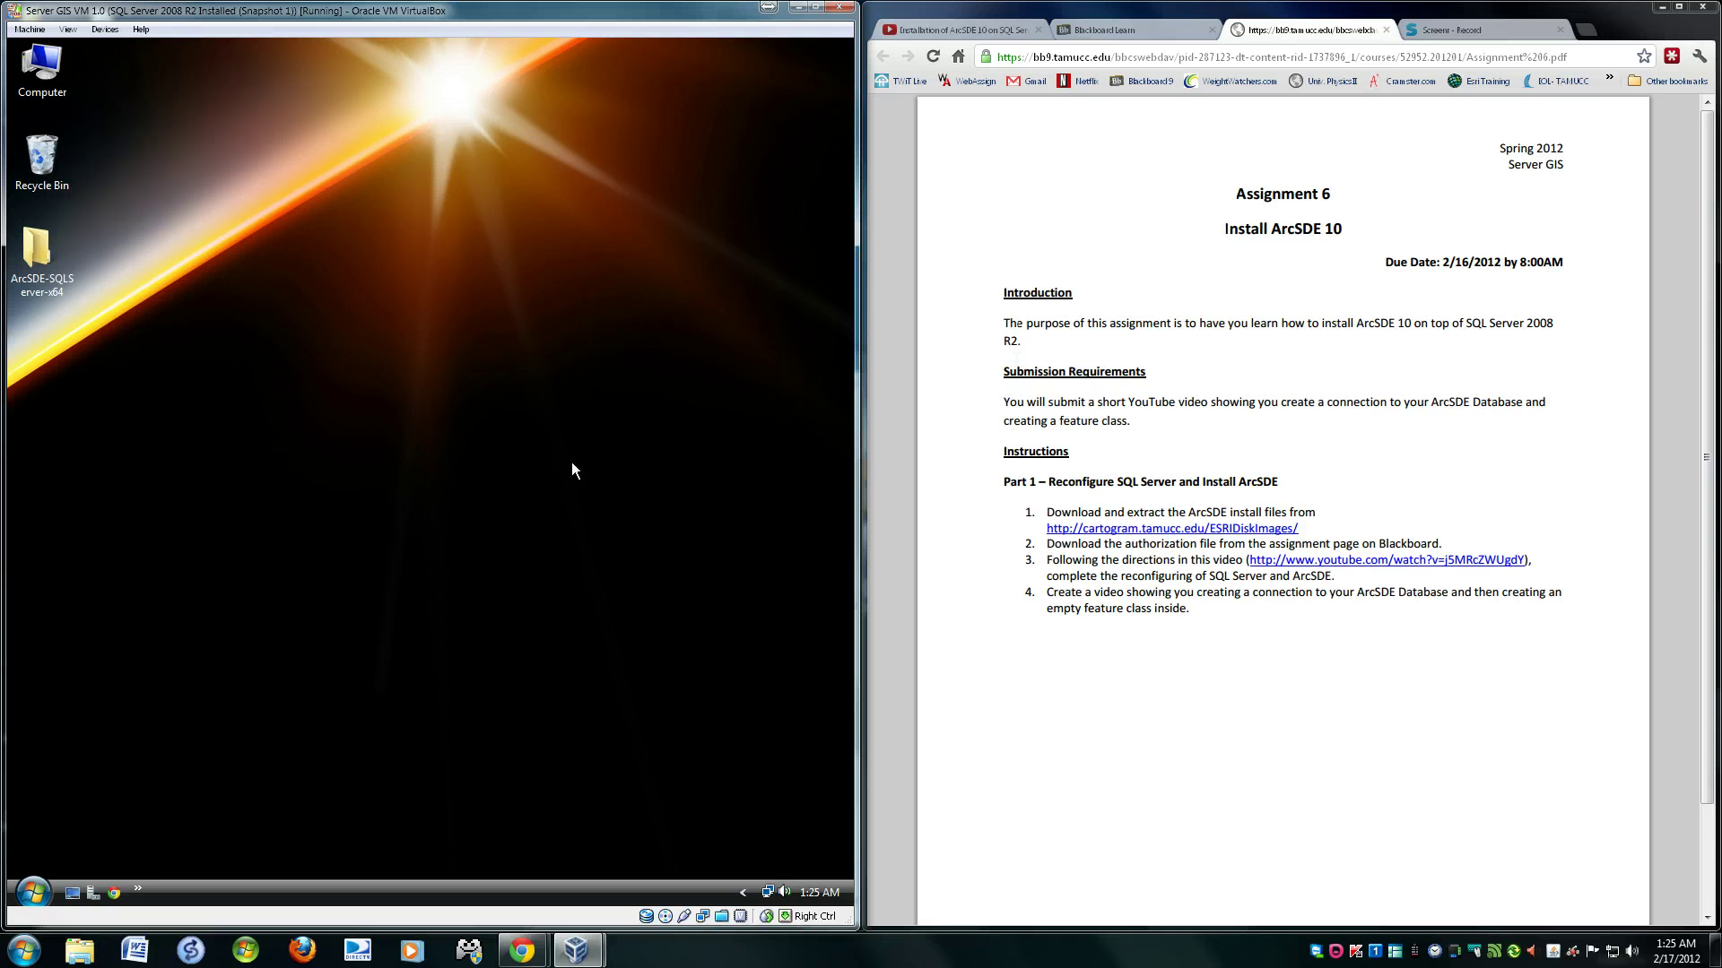
- Launch SQL Server Management Studio, connect to the local server, and select the Initial database
left_click(34, 891)
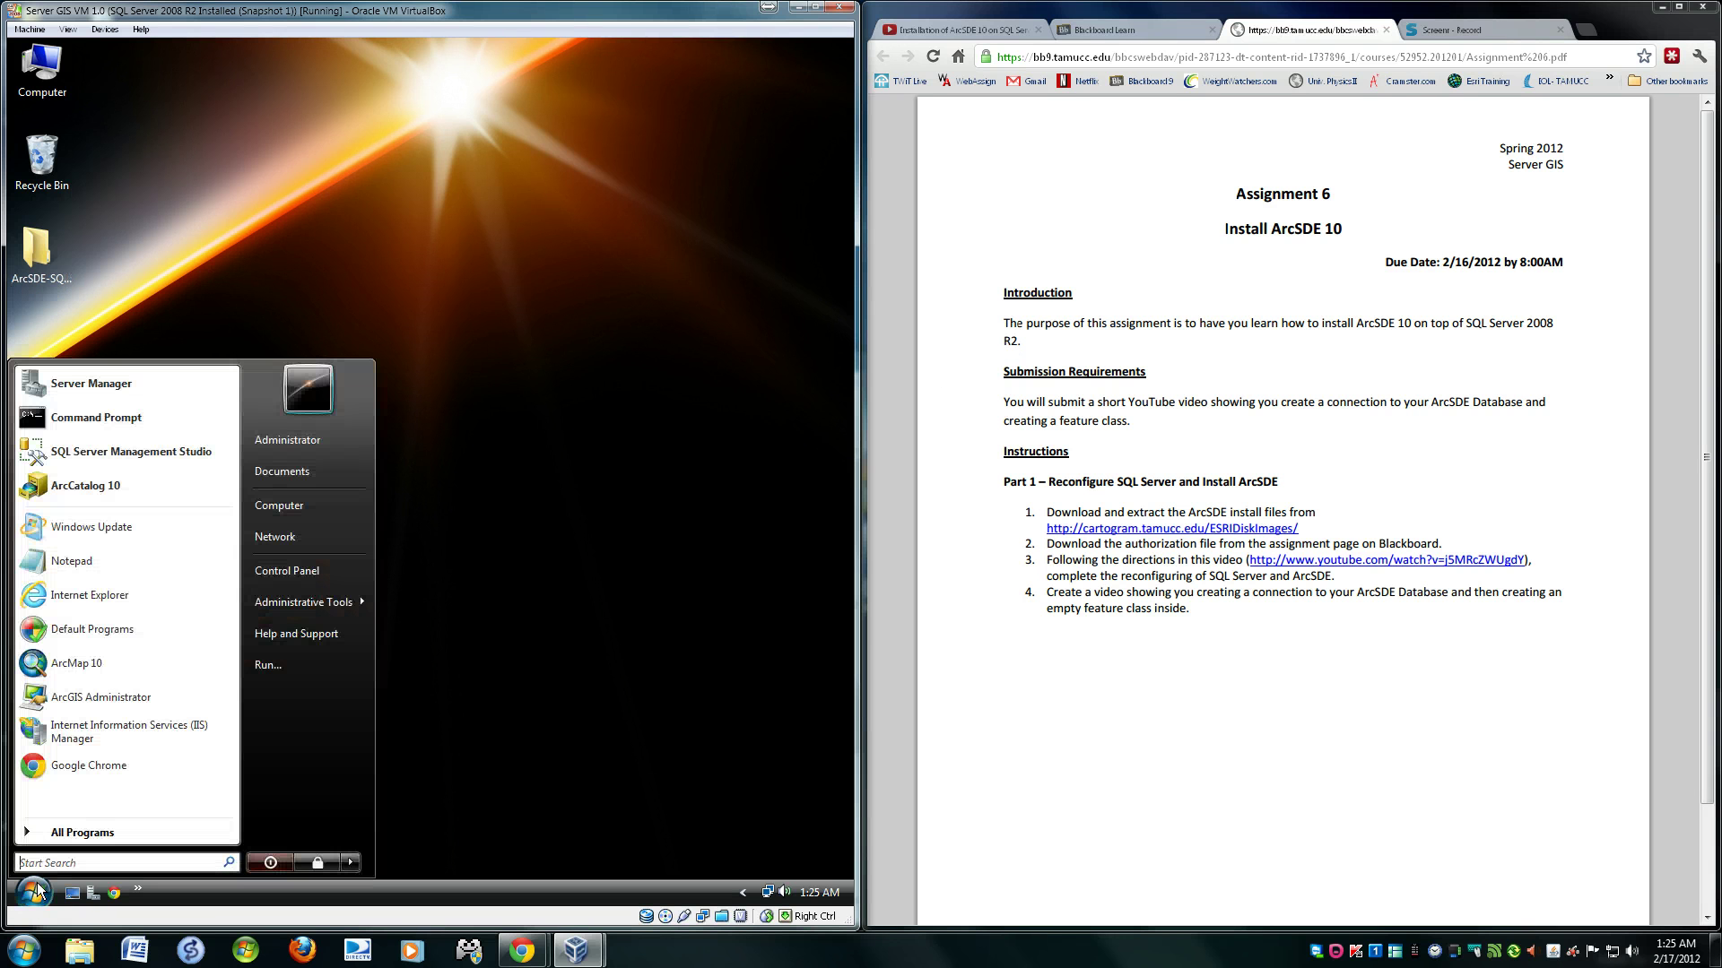
left_click(145, 449)
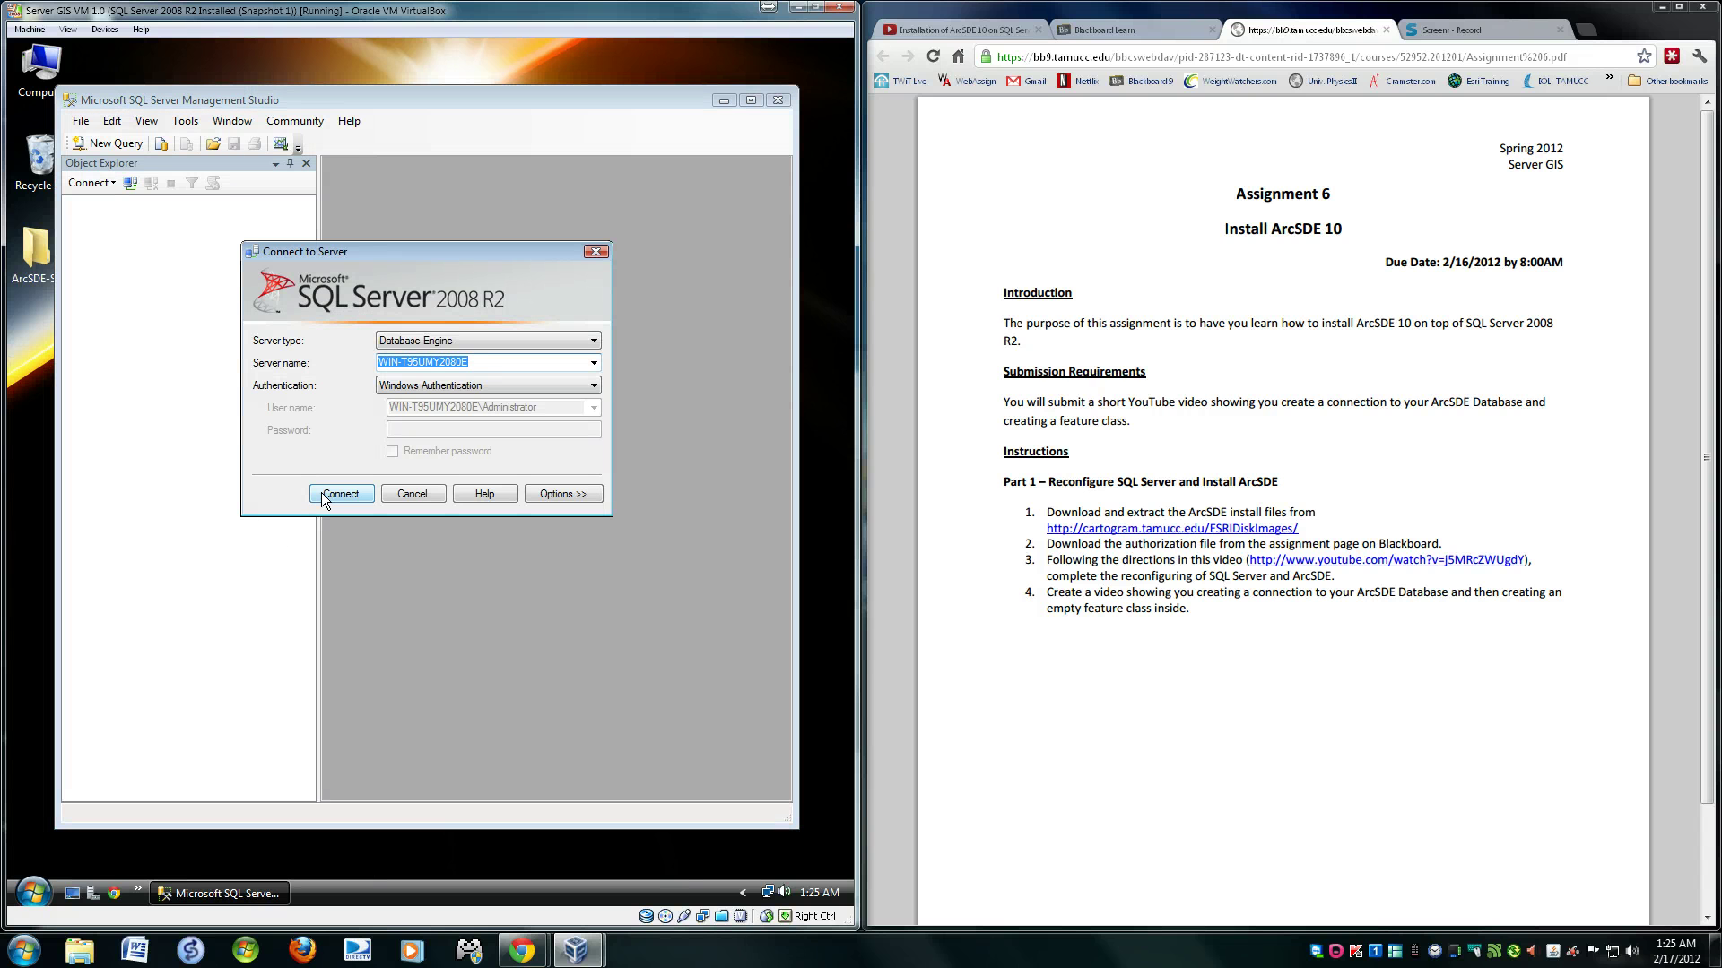
left_click(323, 494)
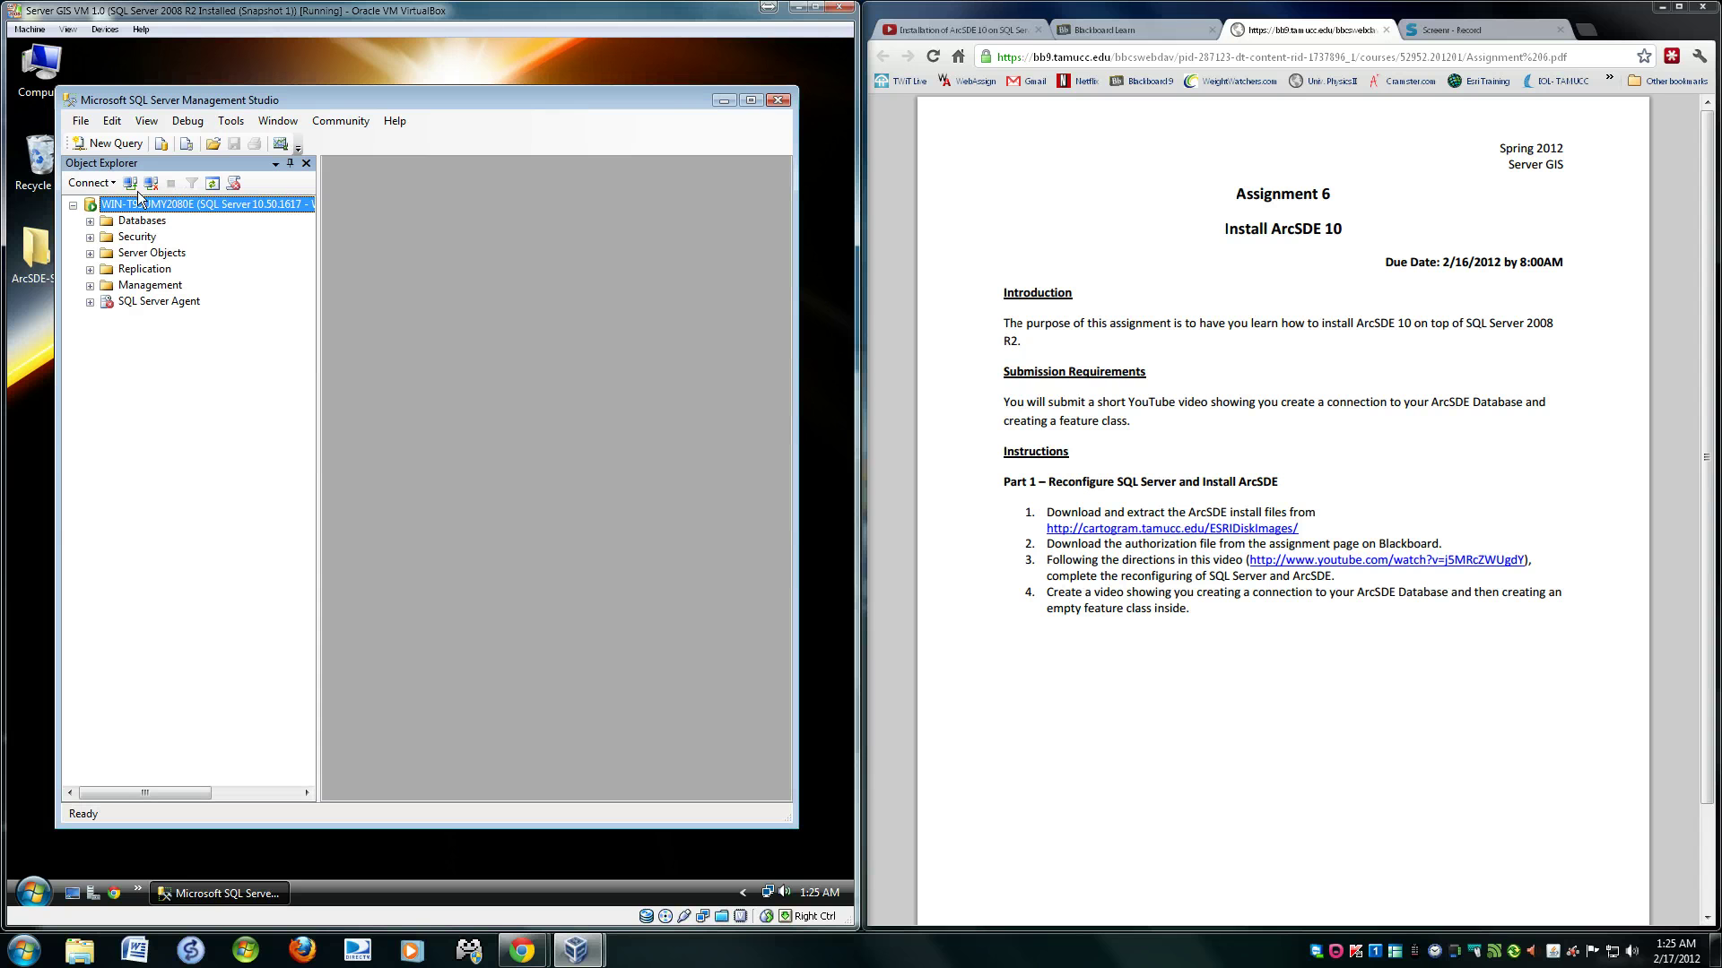
left_click(90, 221)
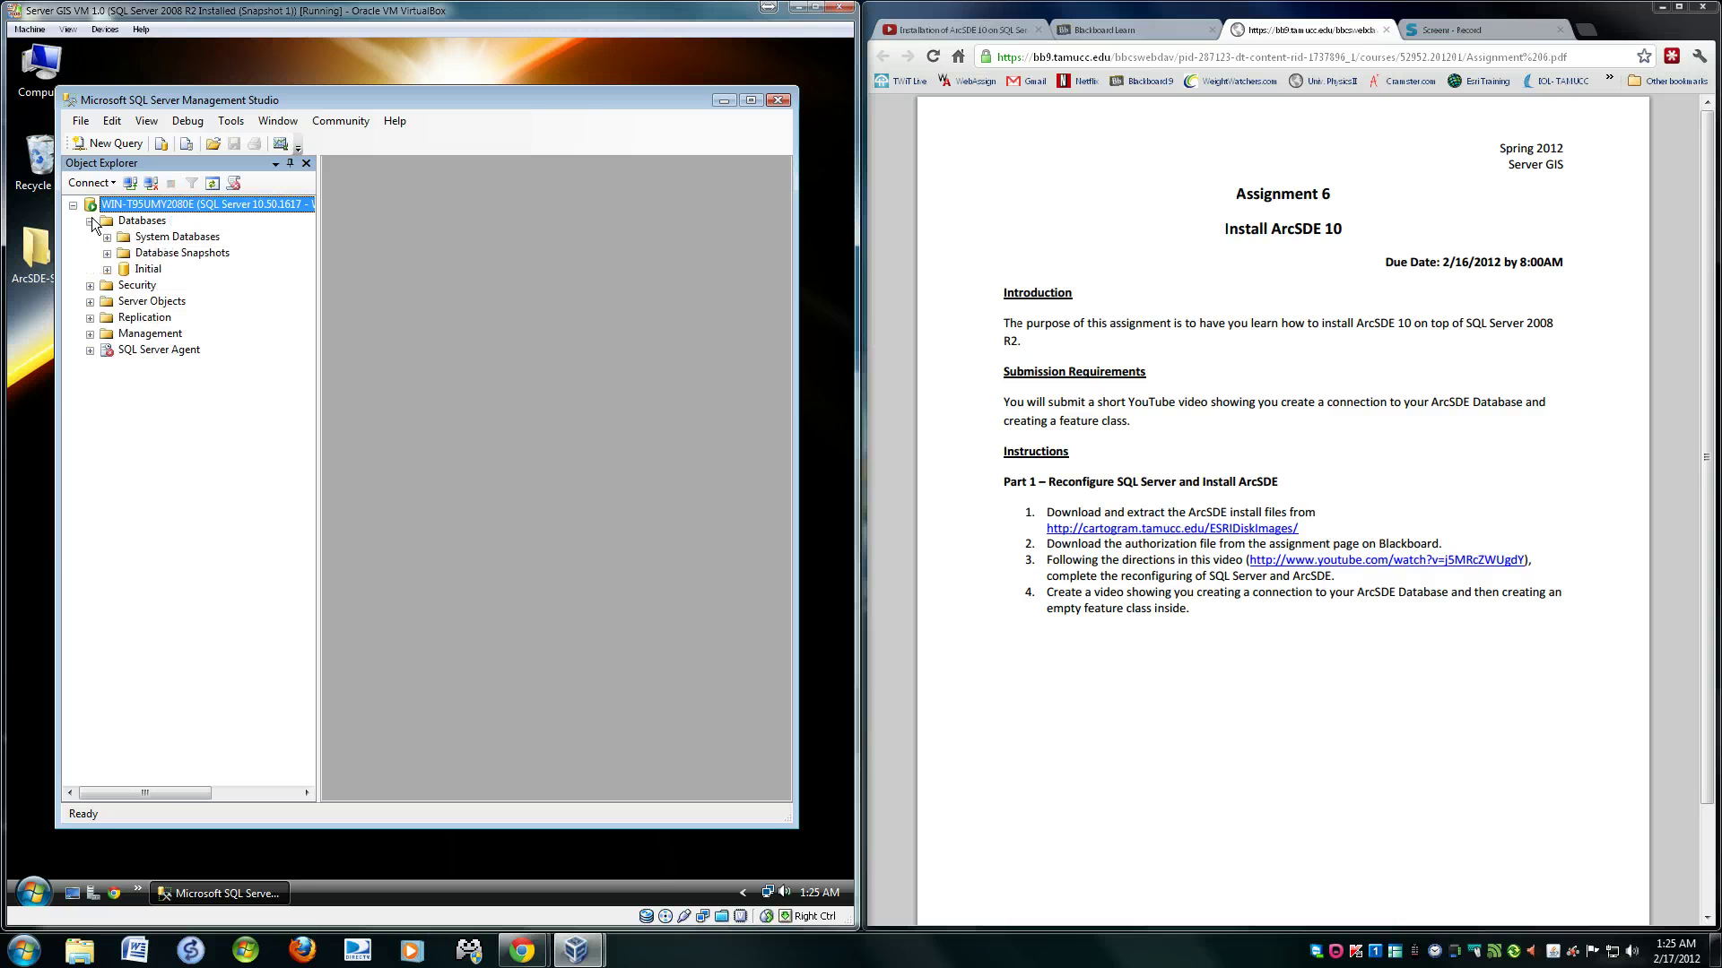
left_click(139, 266)
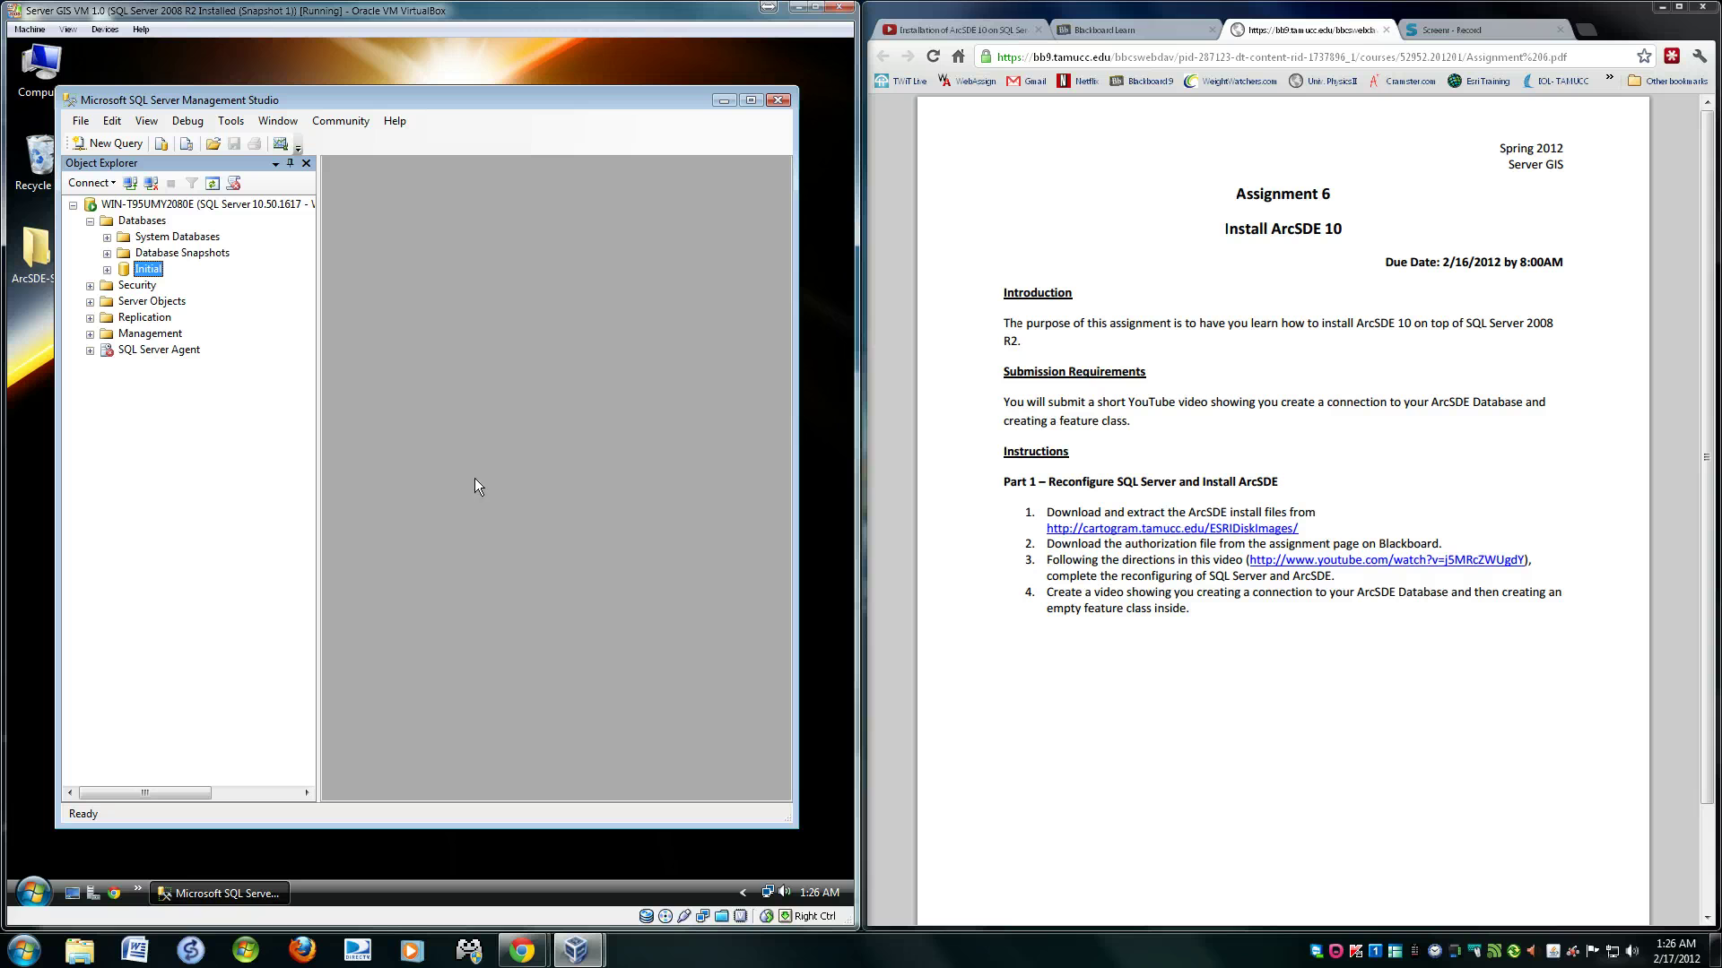
- Launch ArcCatalog 10 and expand Database Connections in the Catalog Tree
left_click(41, 892)
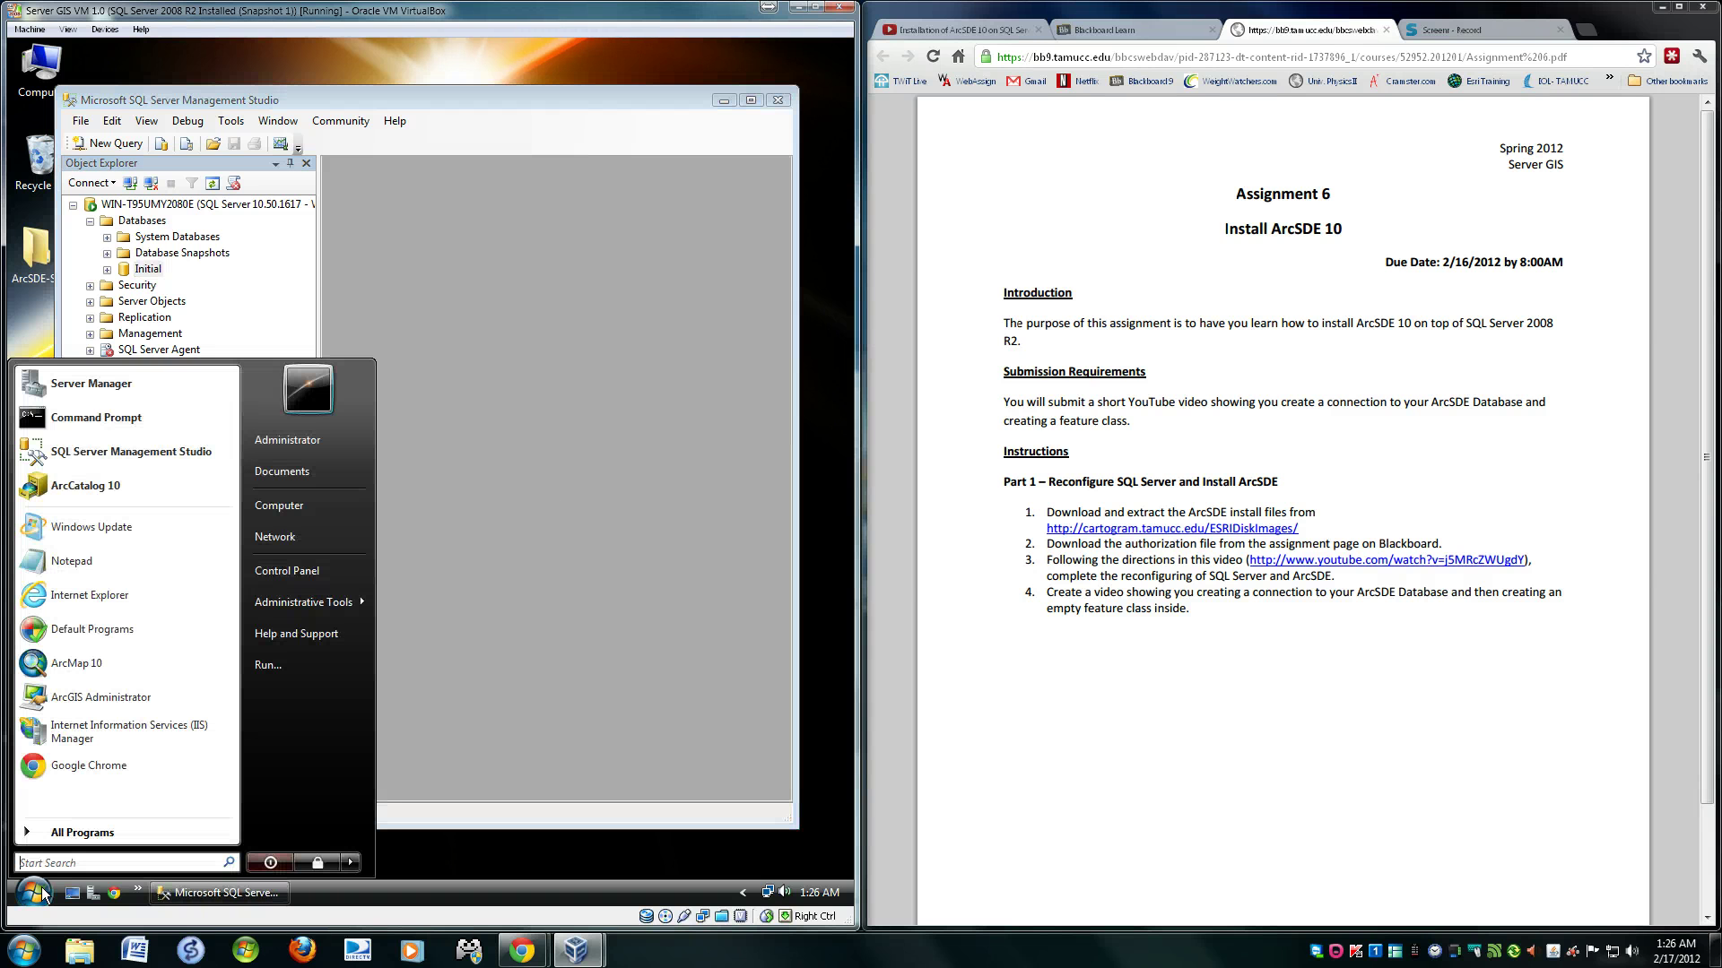
left_click(40, 892)
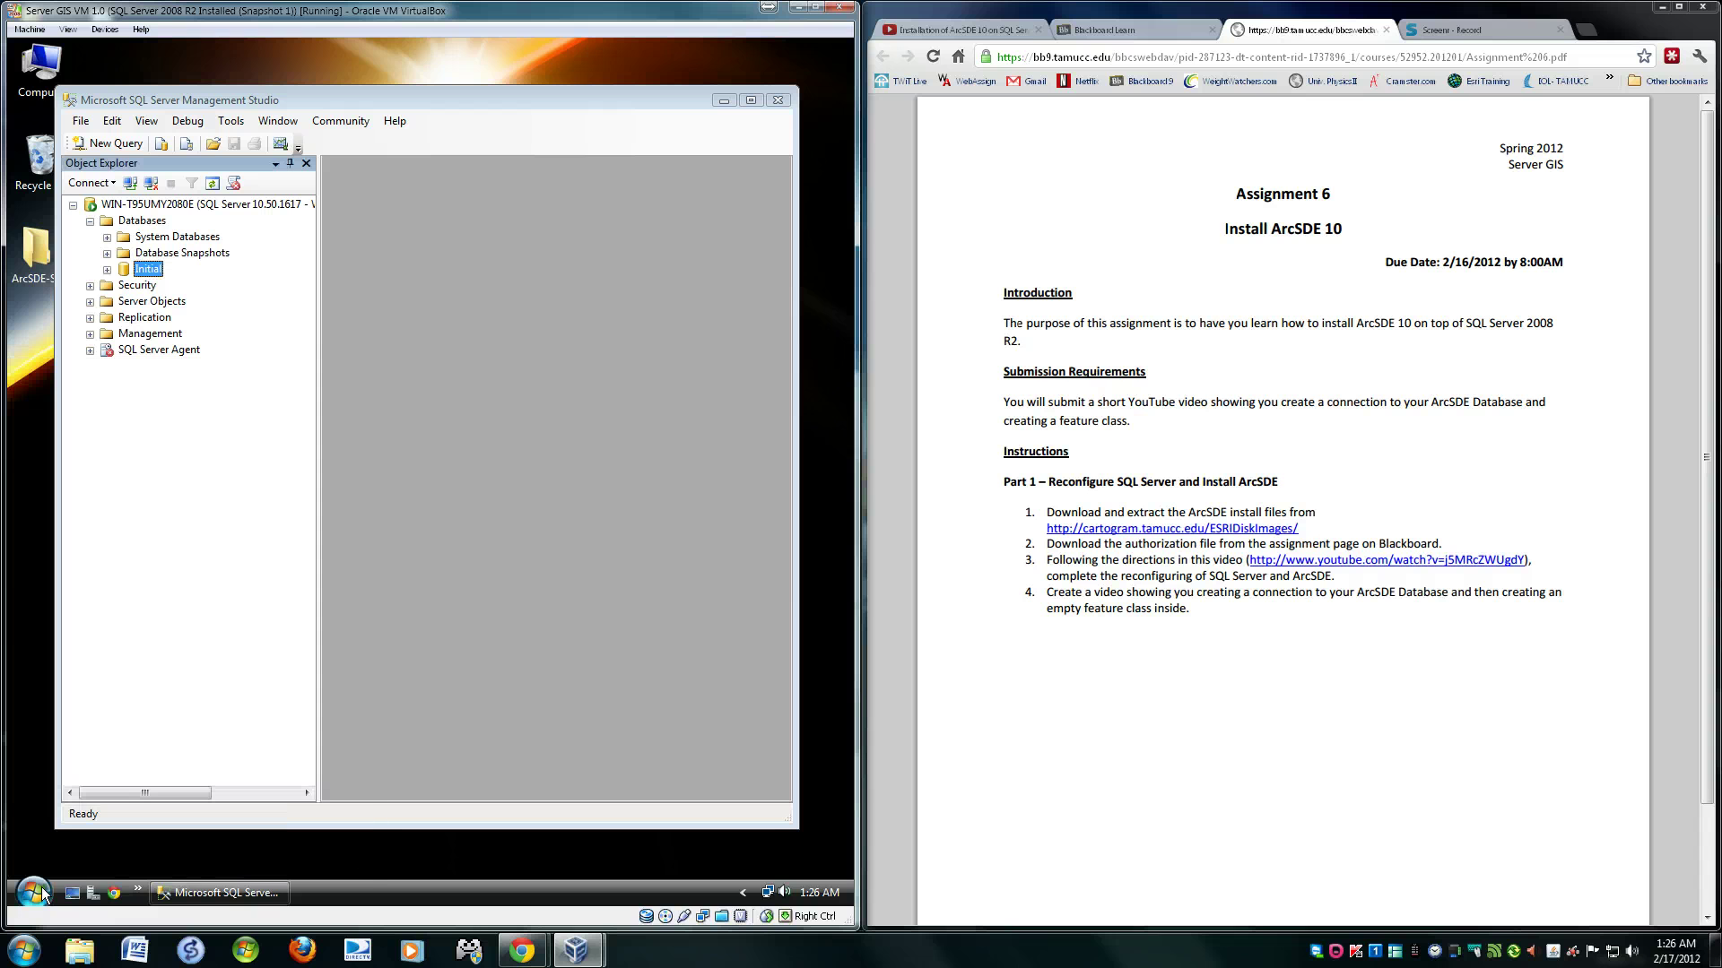
left_click(42, 886)
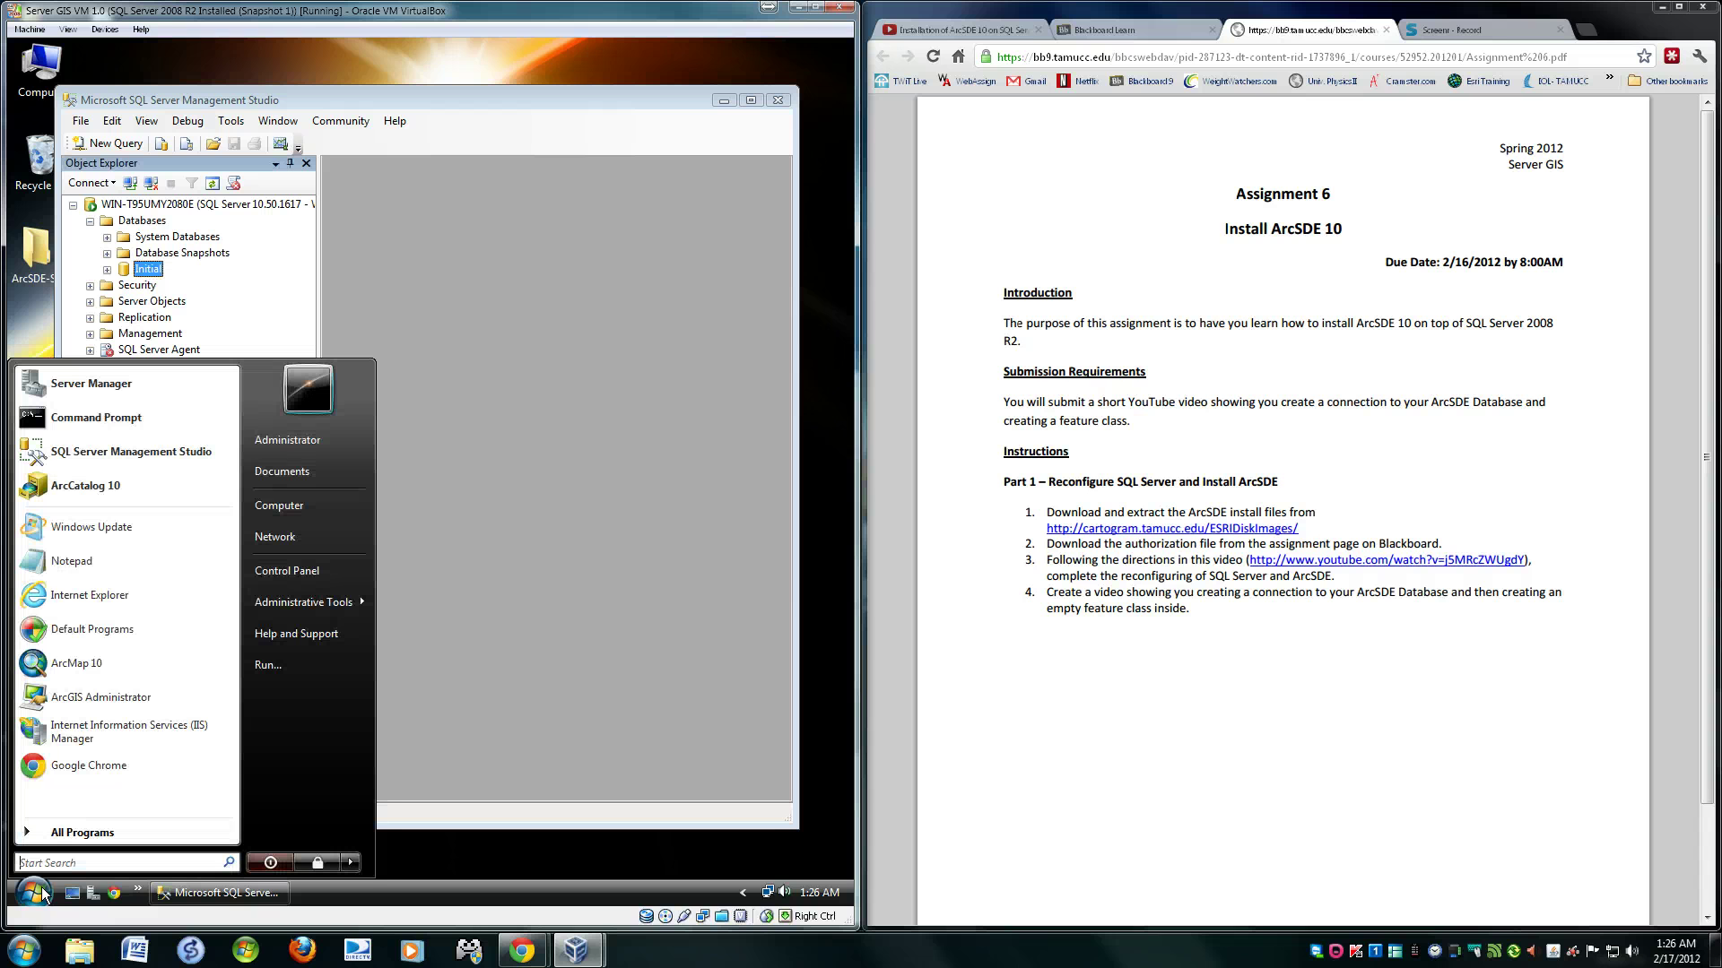
left_click(97, 488)
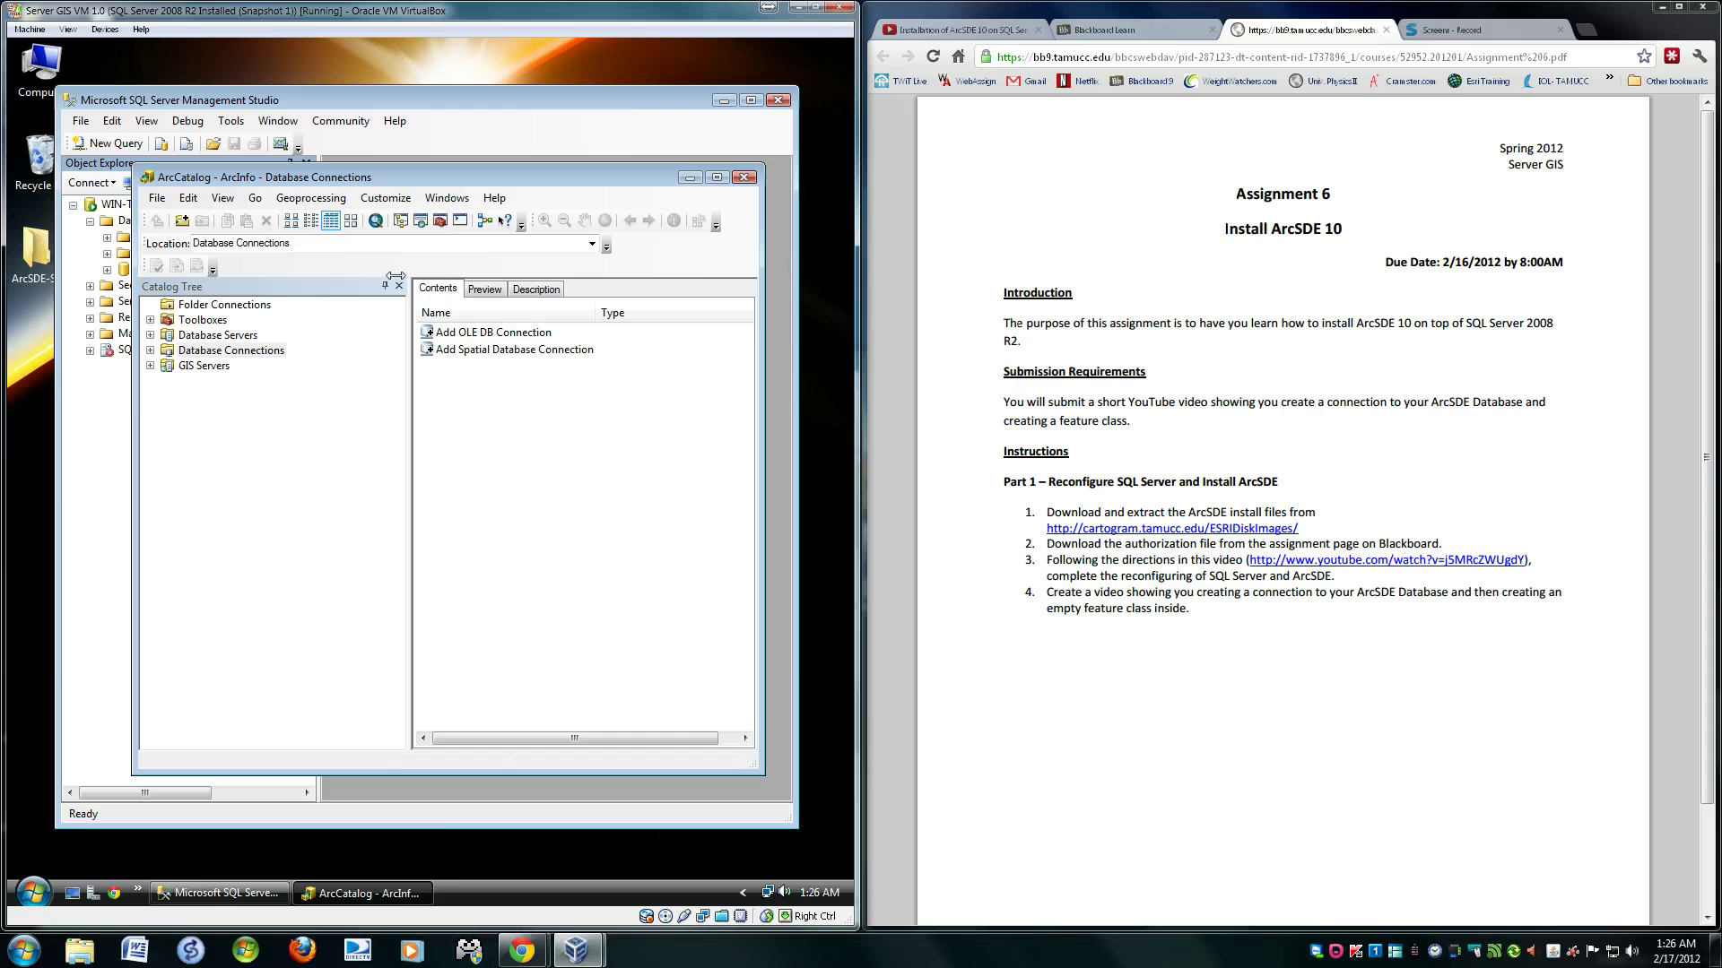
left_click(151, 349)
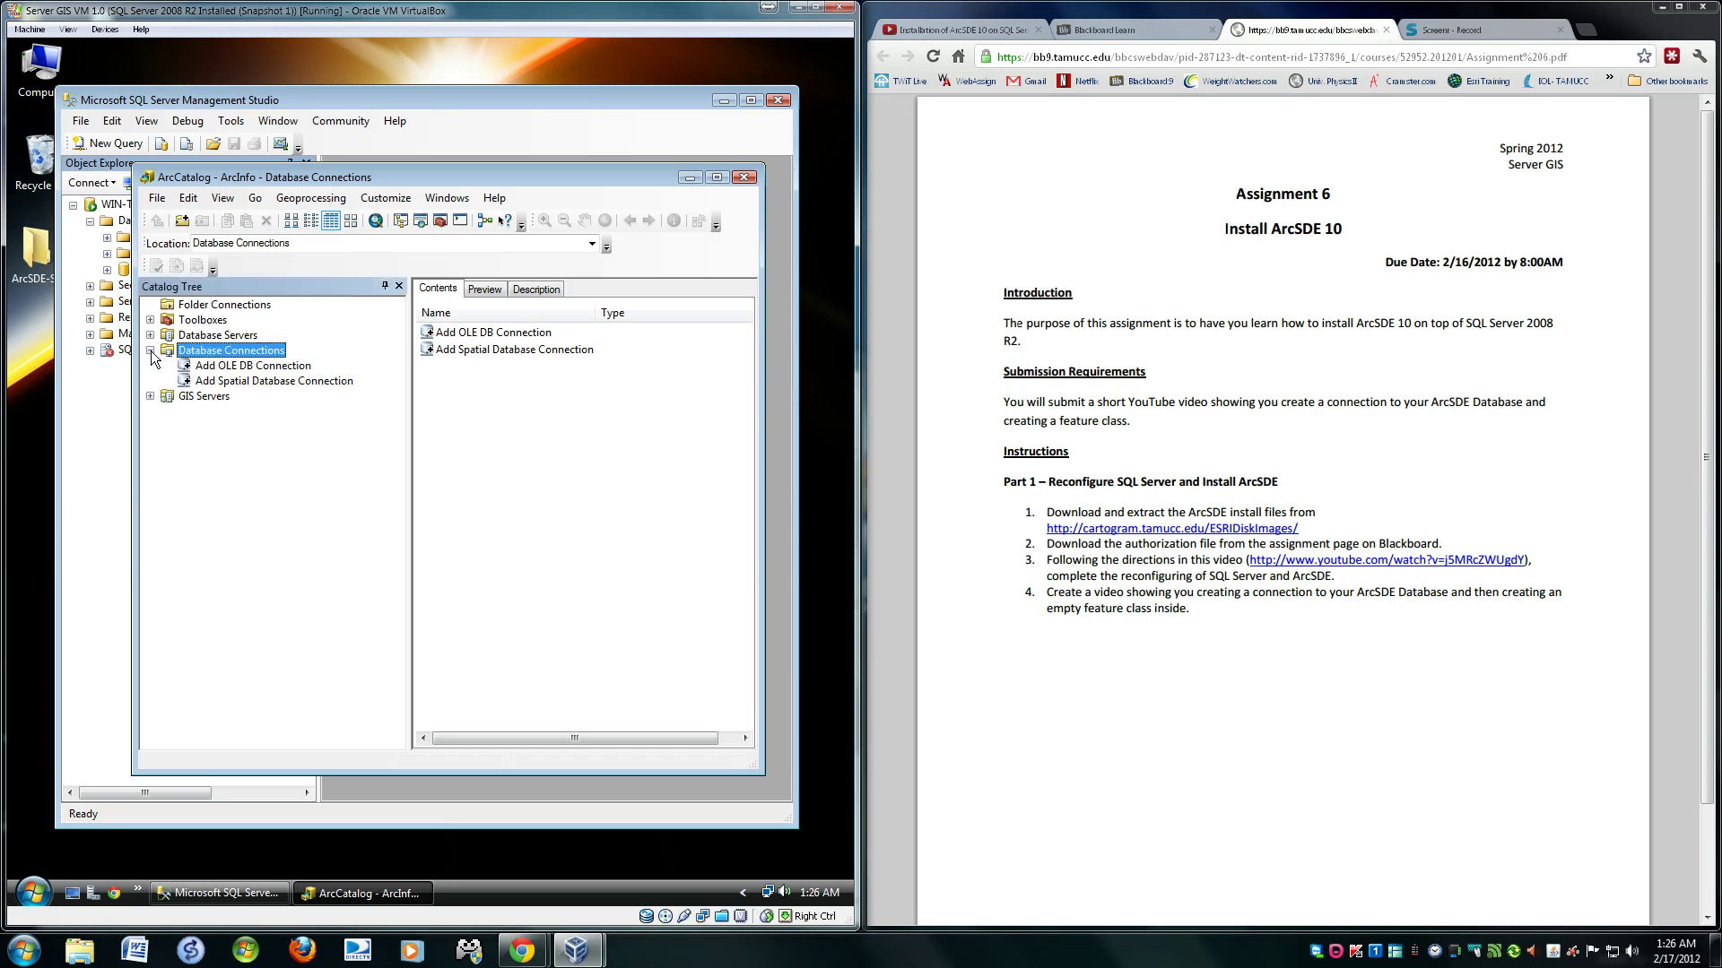
- Add a spatial database connection with server localhost, service 5151/tcp, database Initial, user sde, and the password
double_click(243, 382)
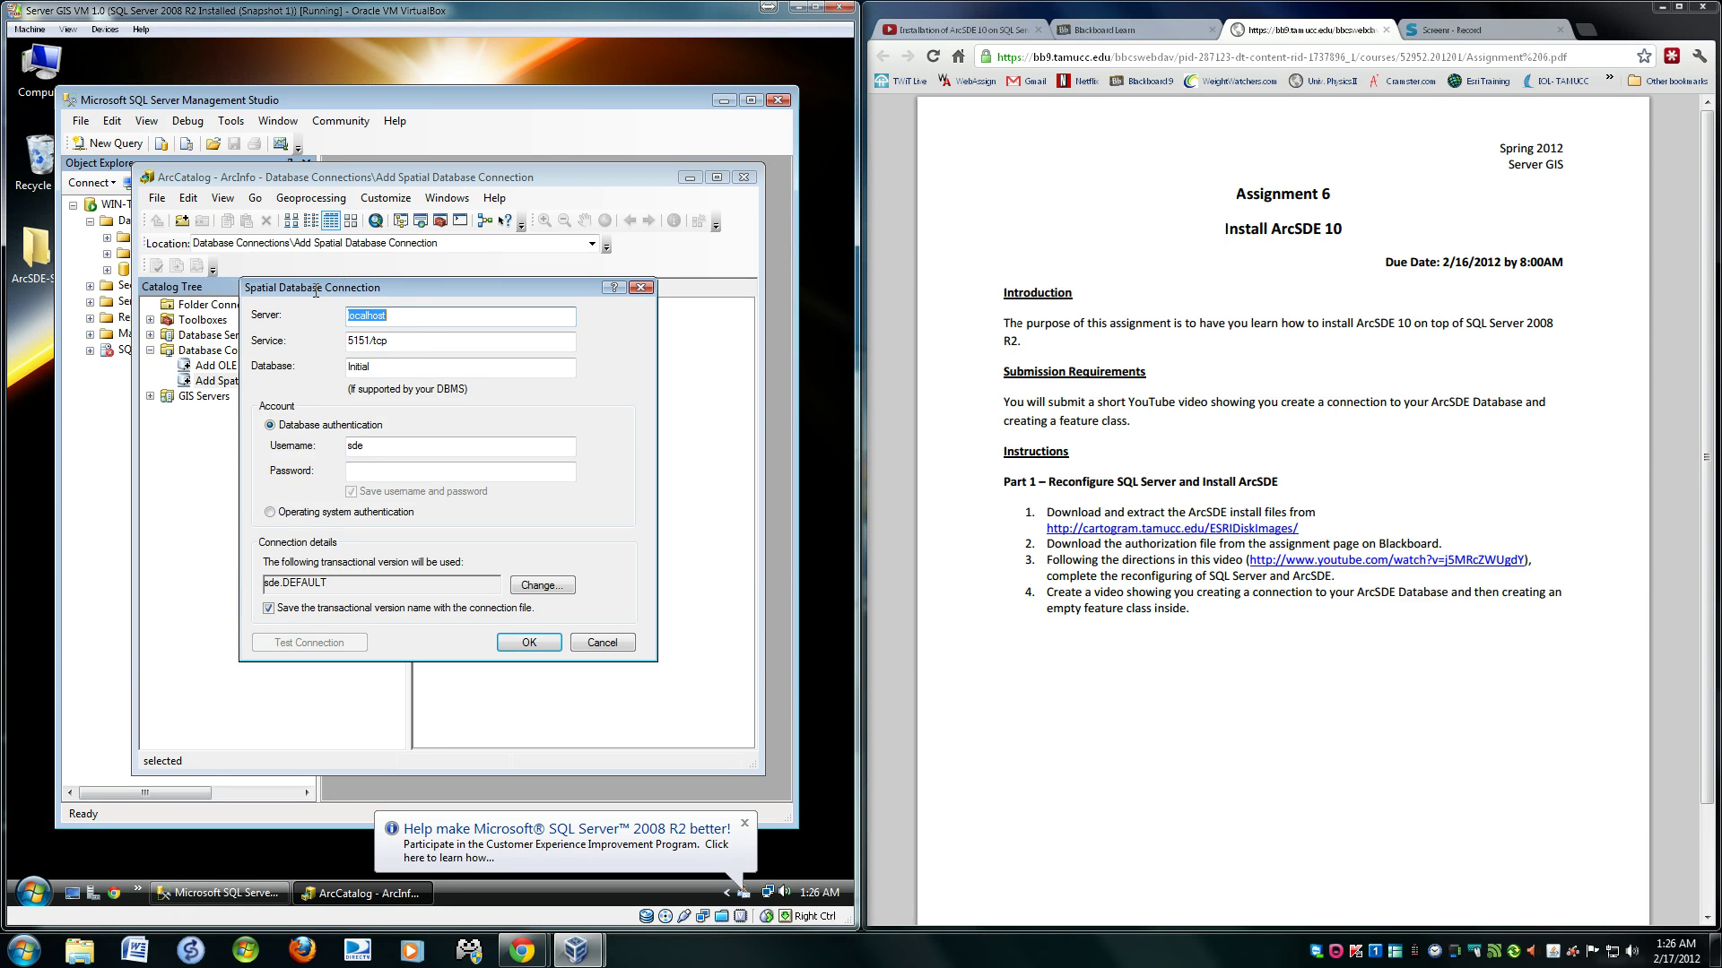
left_click(425, 318)
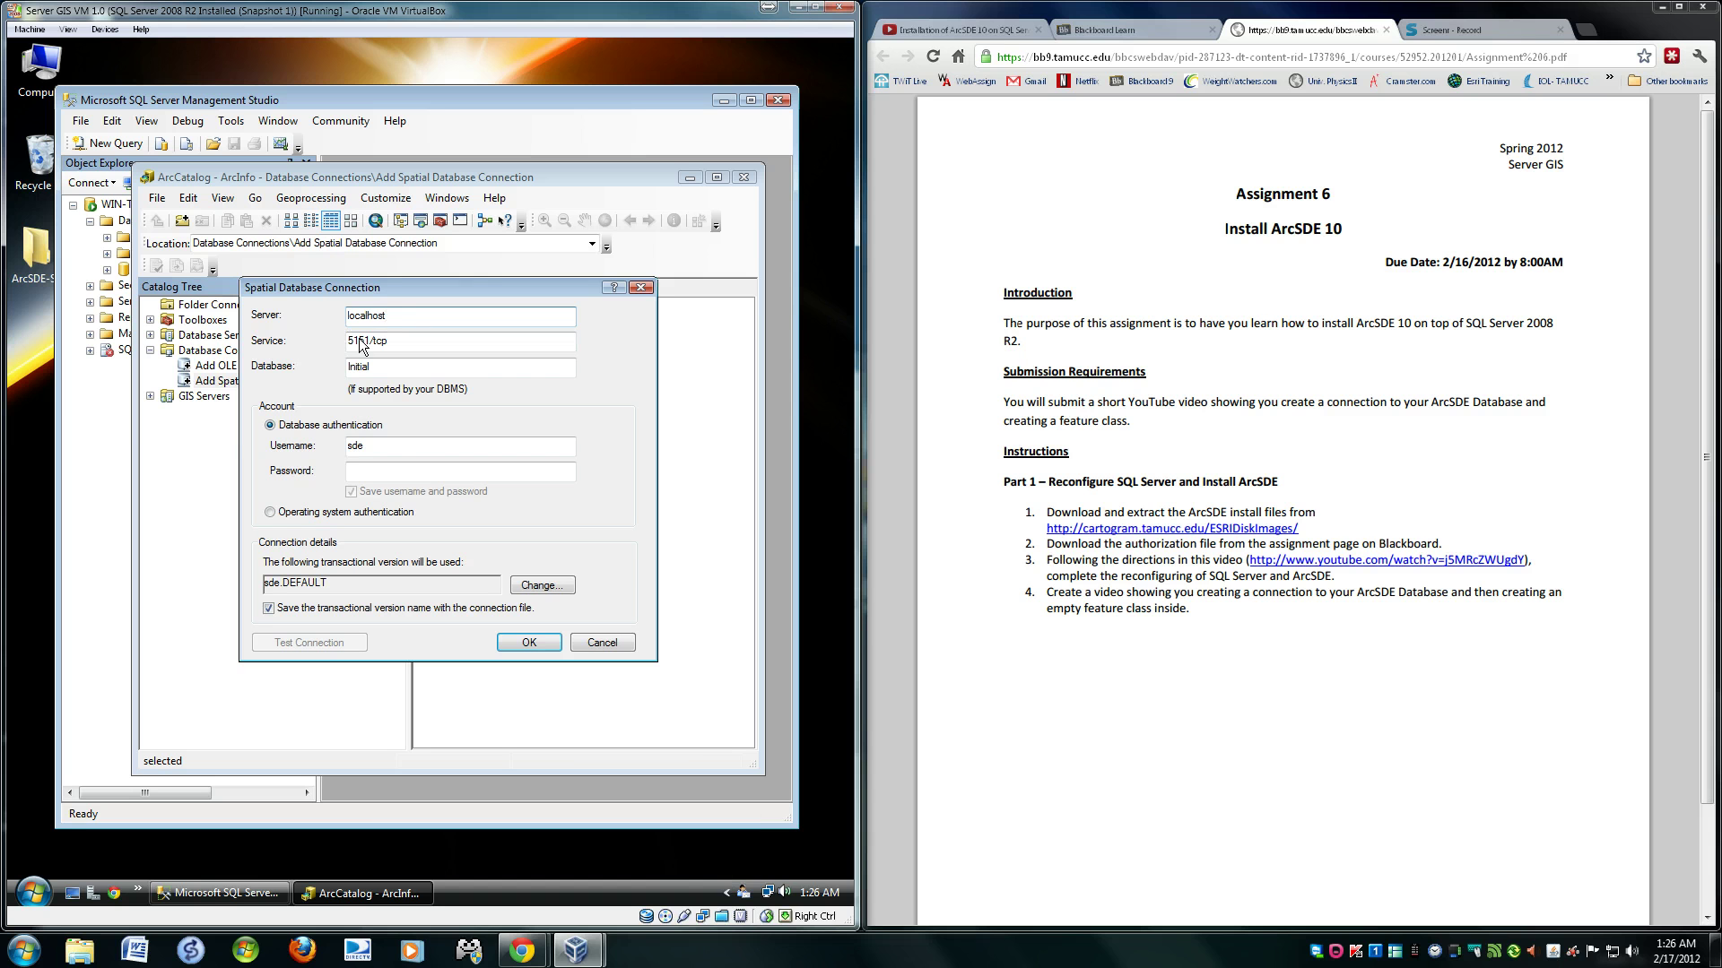
left_click(404, 340)
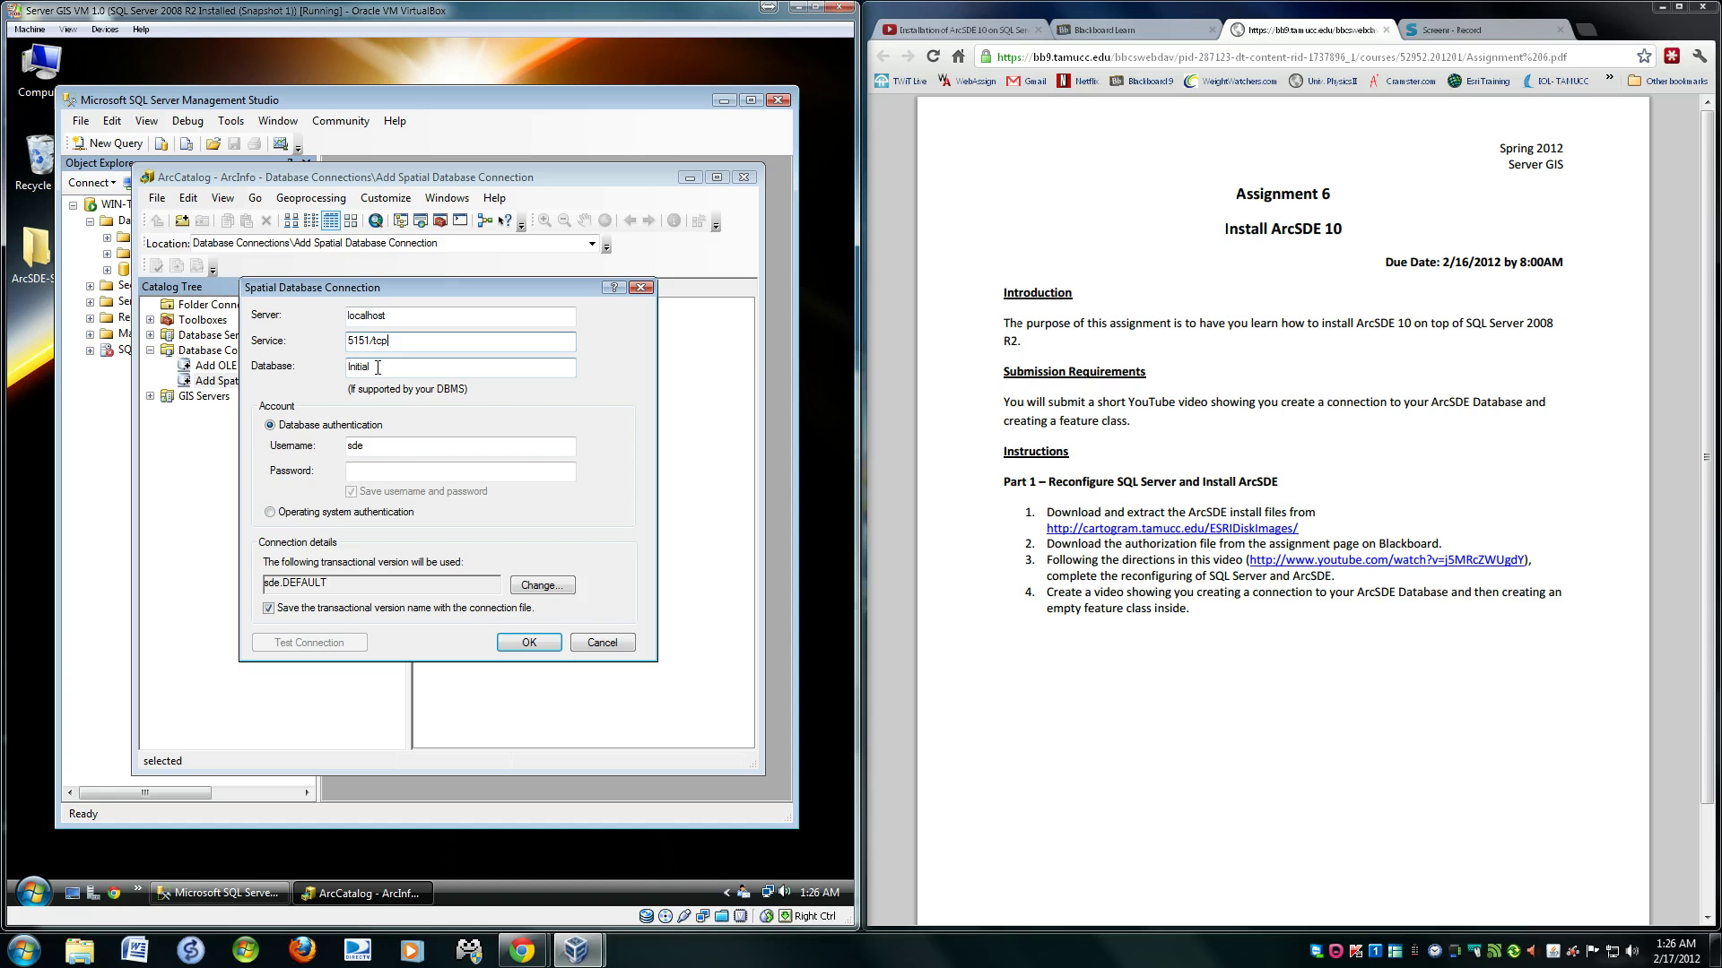
left_click_drag(377, 361, 341, 369)
left_click(401, 370)
left_click(389, 474)
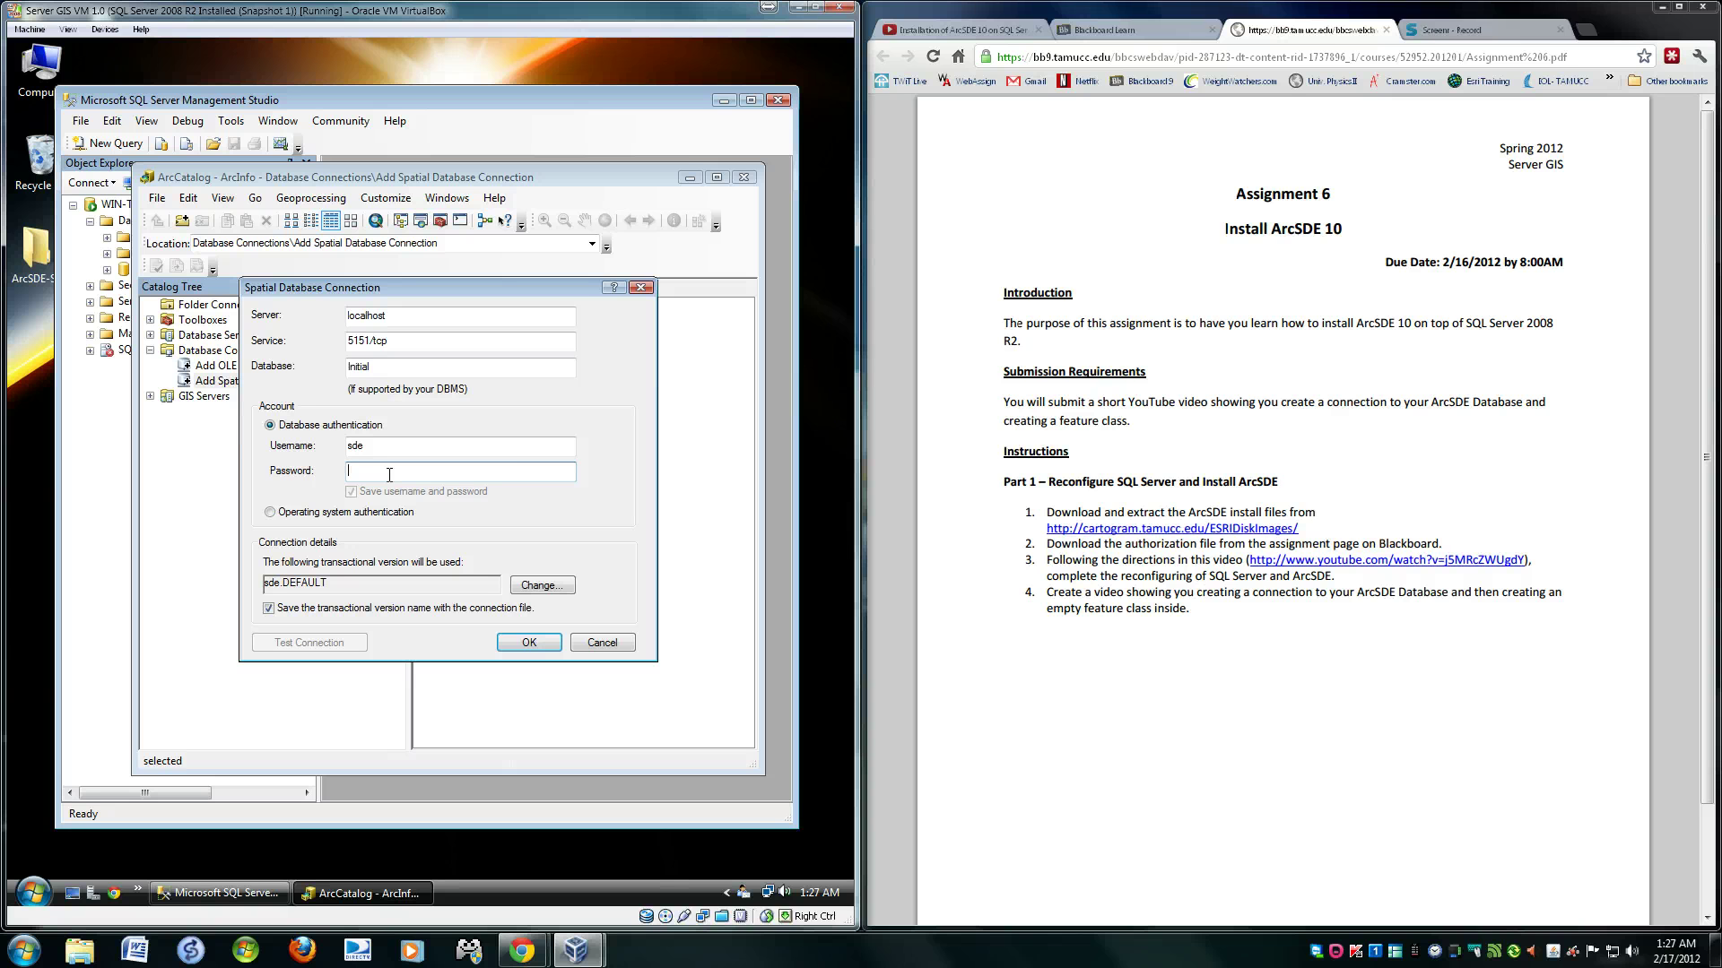
type("sde")
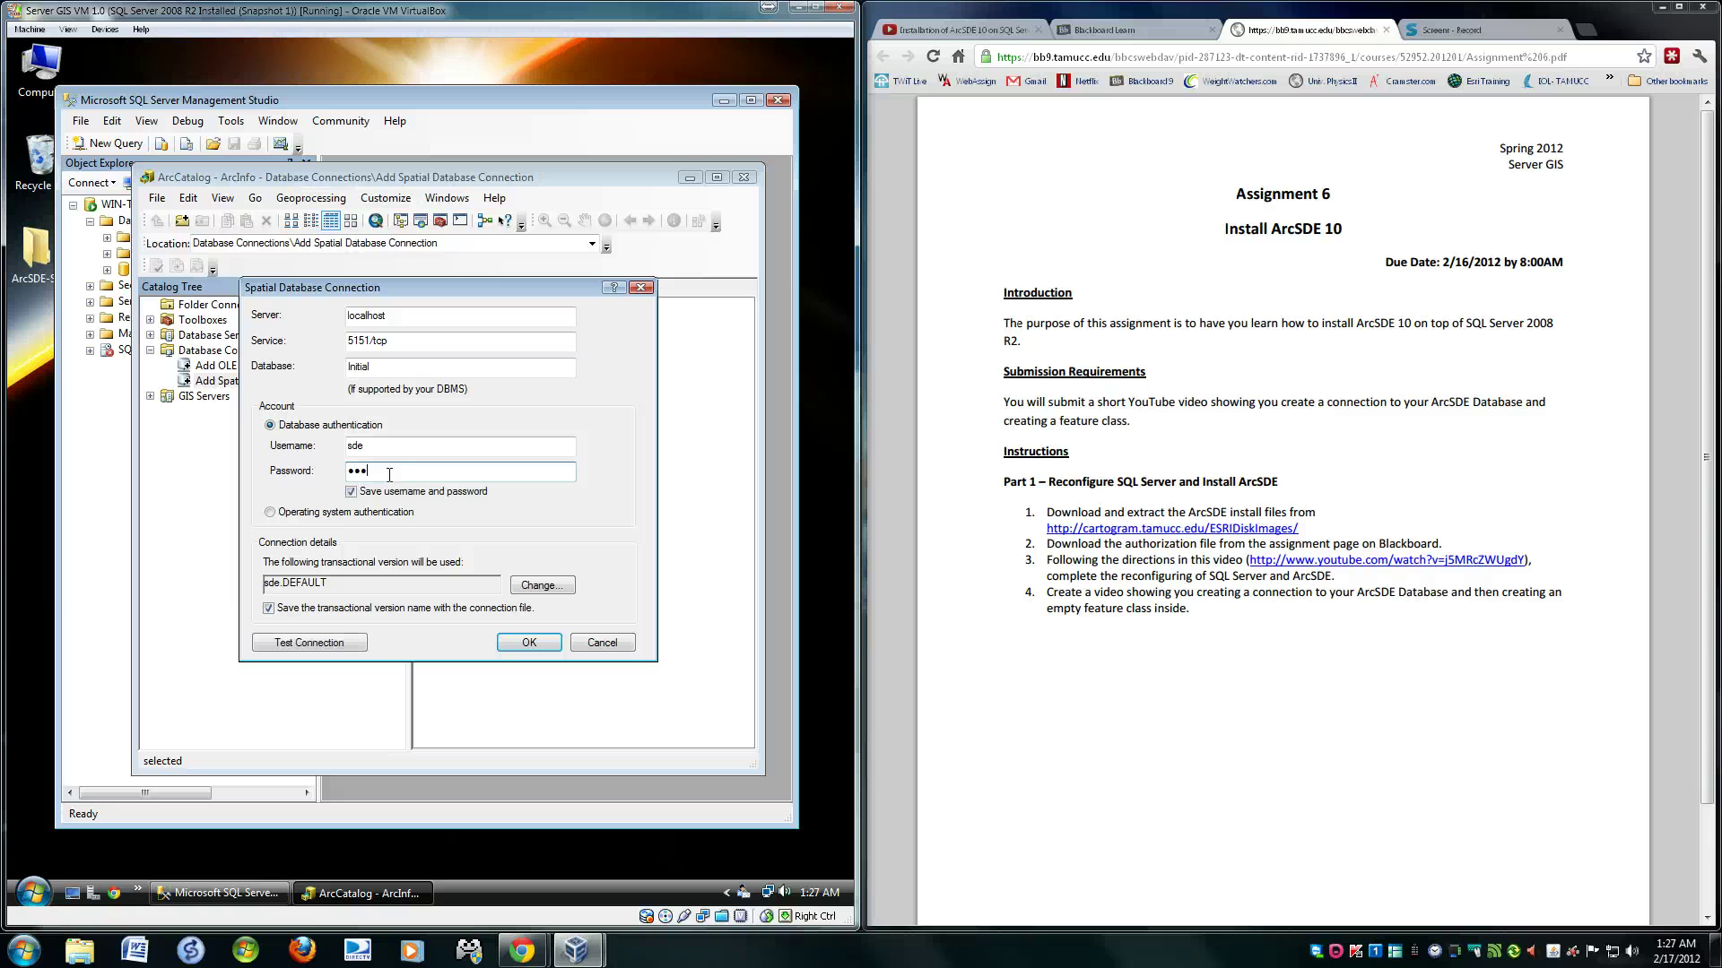
type("*******")
- Test the connection, dismiss the Bad login error, and re-enter the sde password
left_click(545, 585)
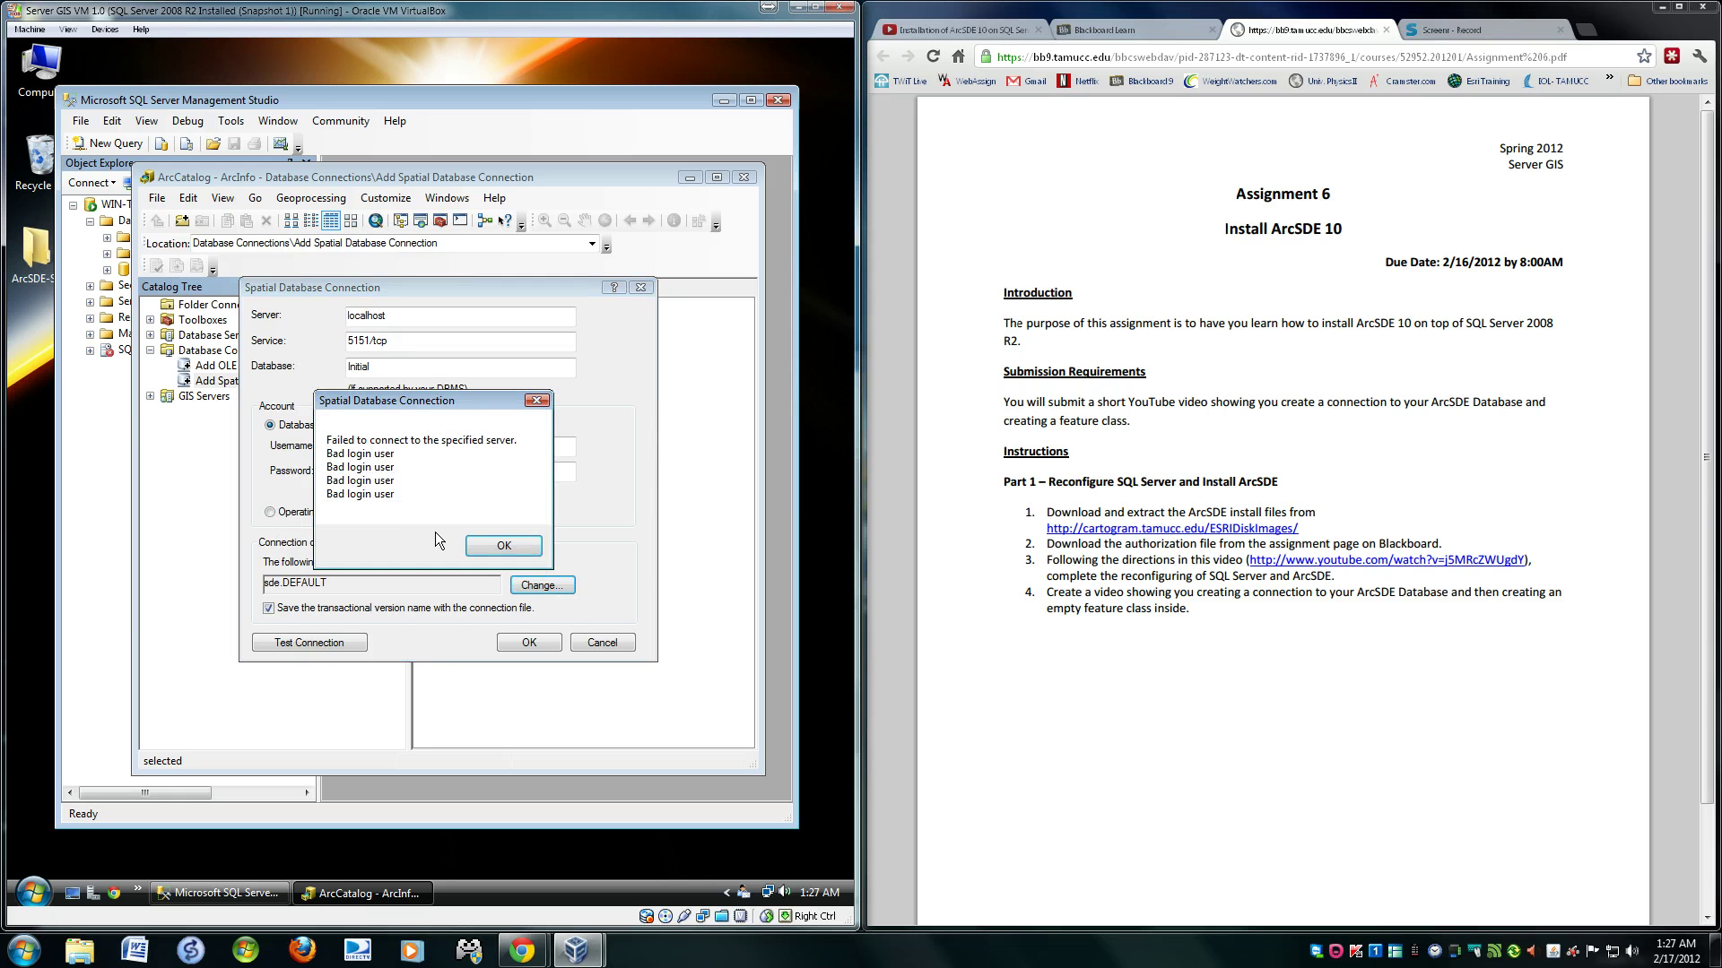
left_click(499, 545)
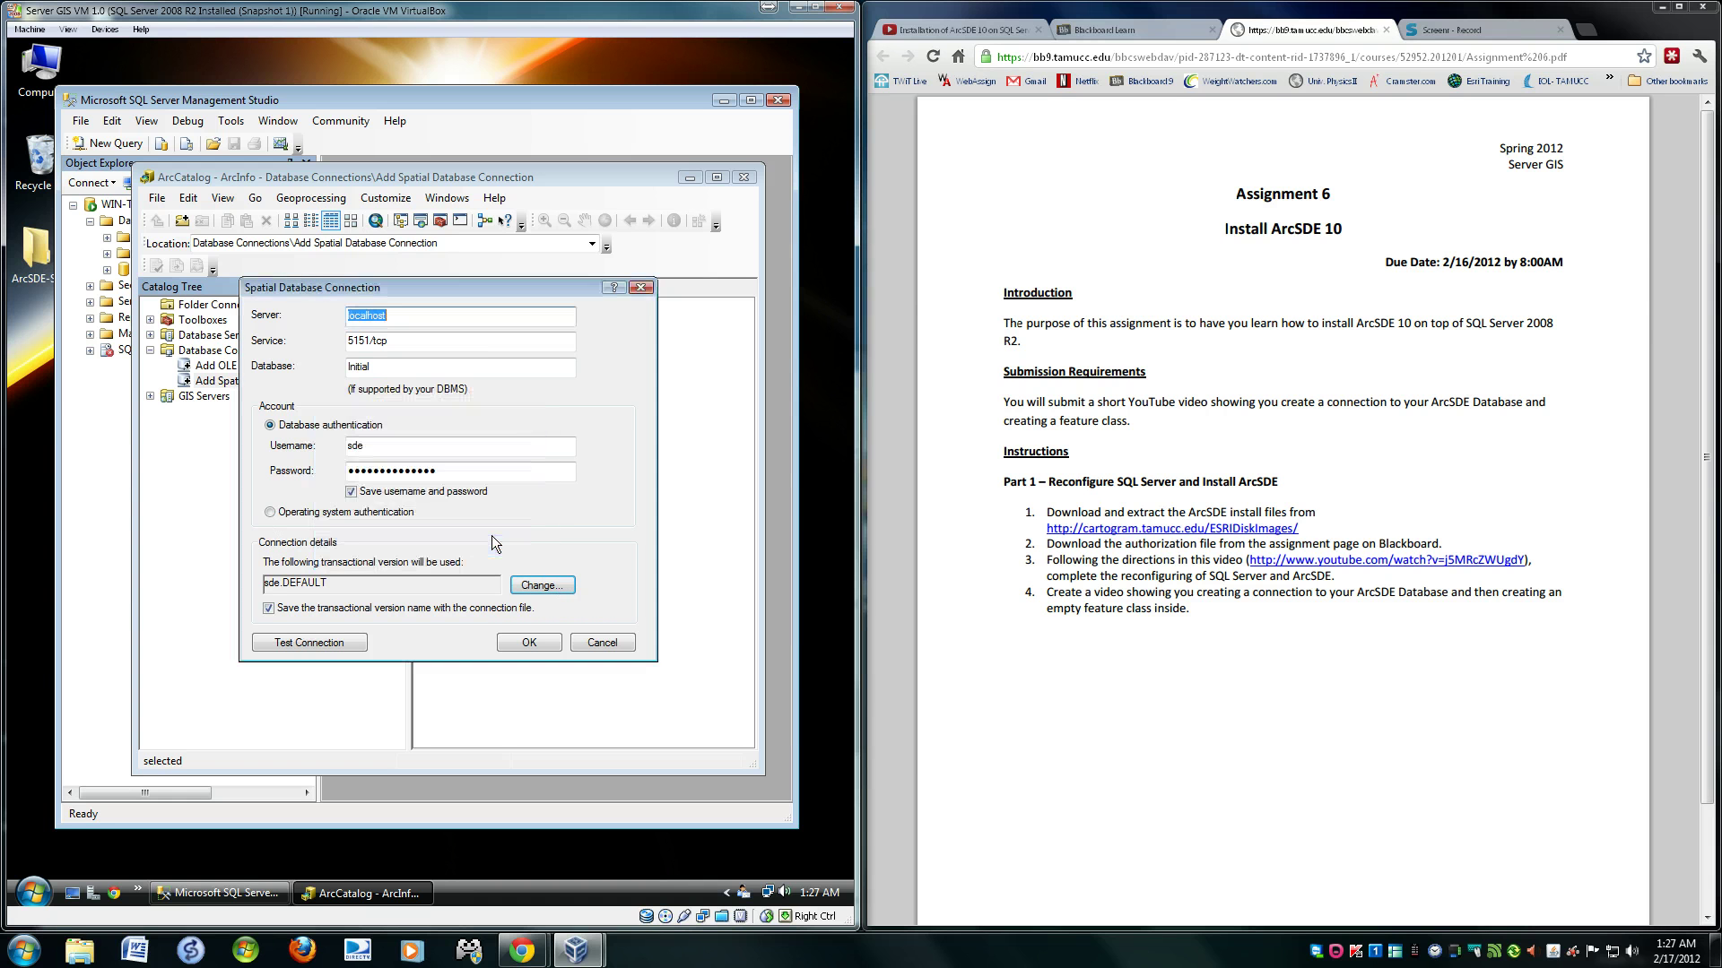
double_click(447, 472)
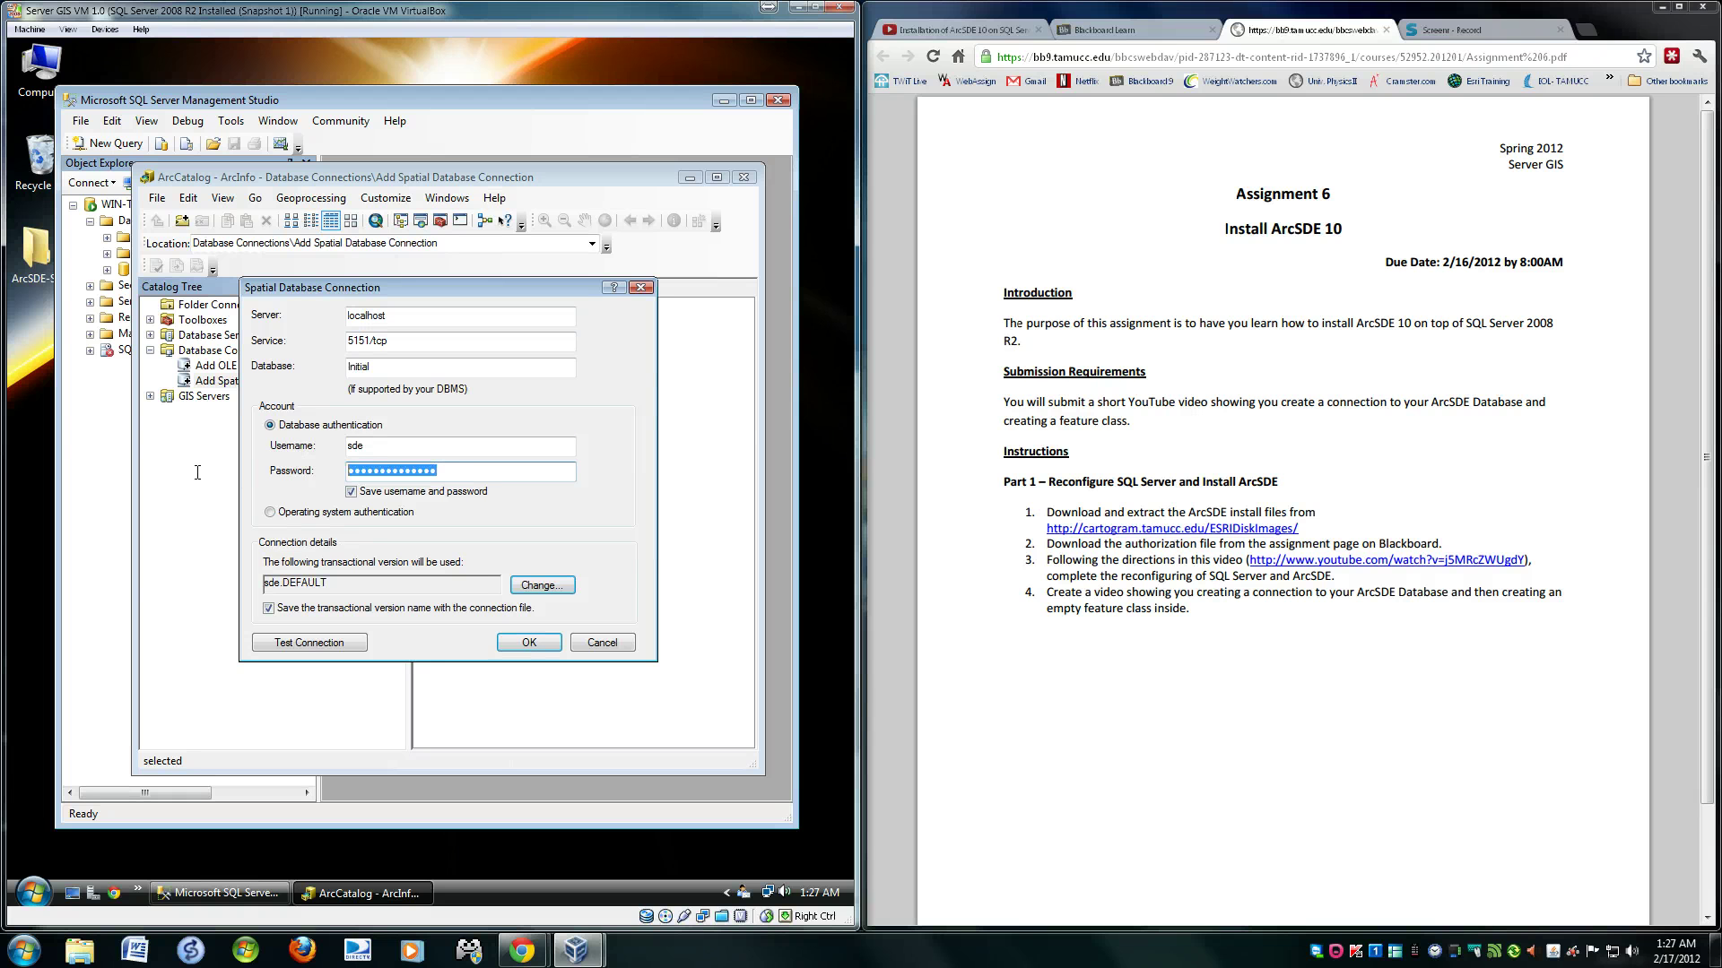
- Keep sde.DEFAULT as the connection's transactional version
left_click(561, 584)
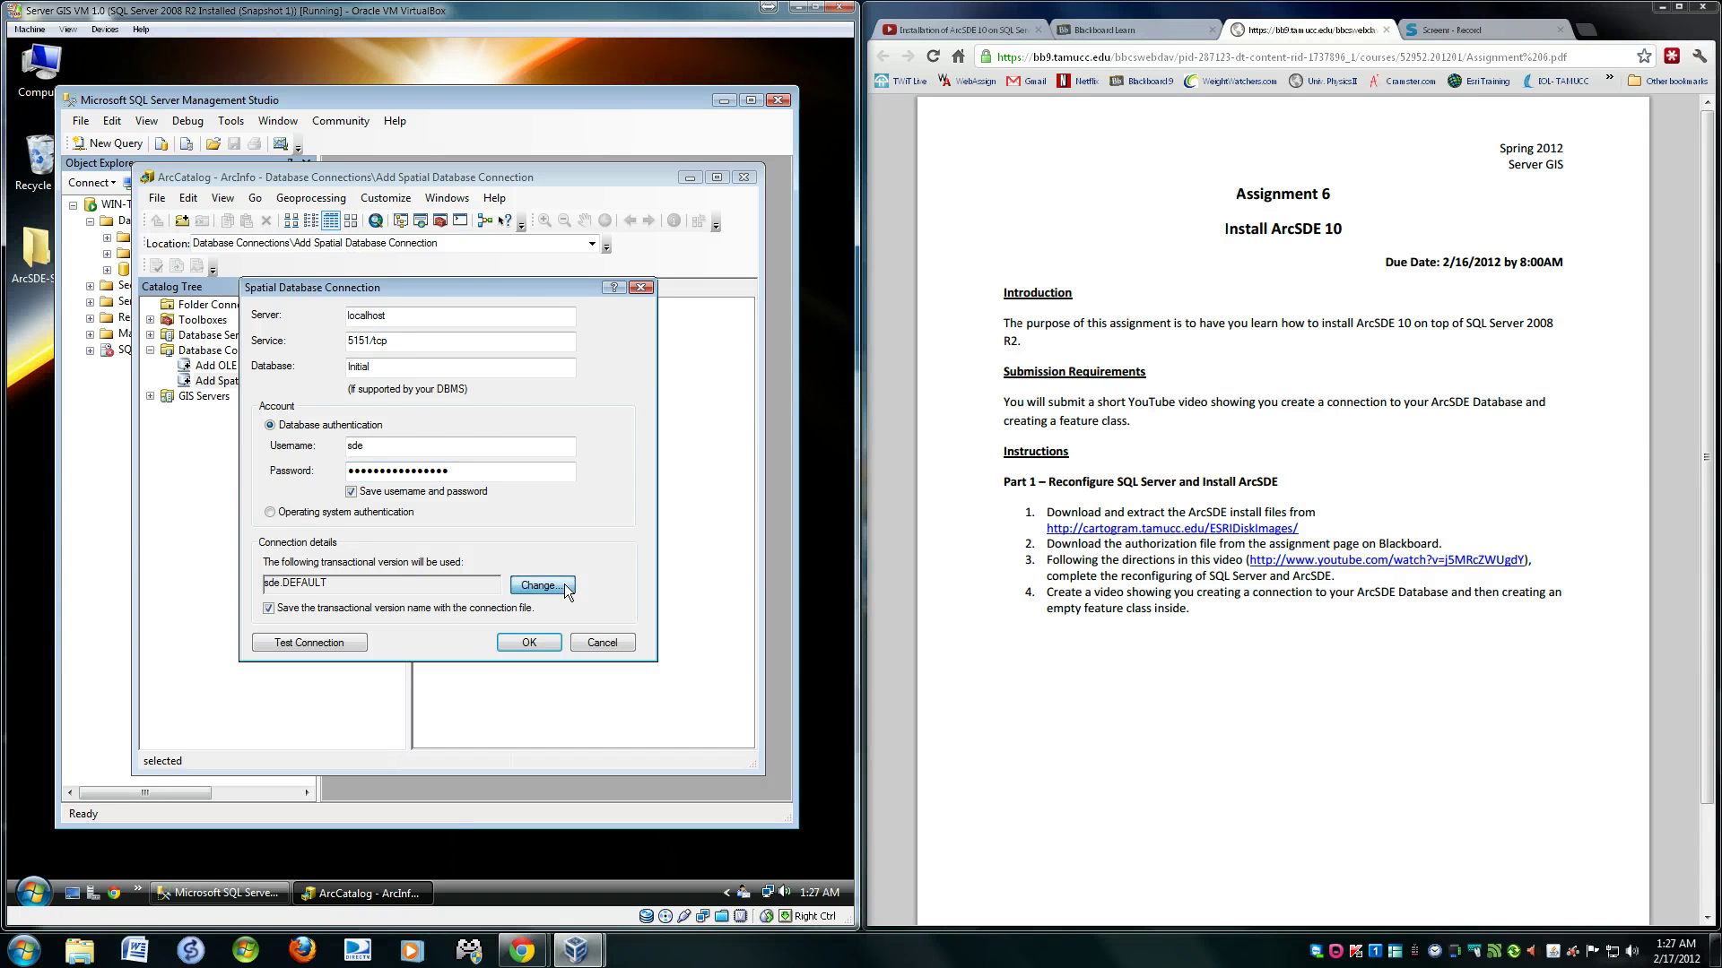
left_click(343, 413)
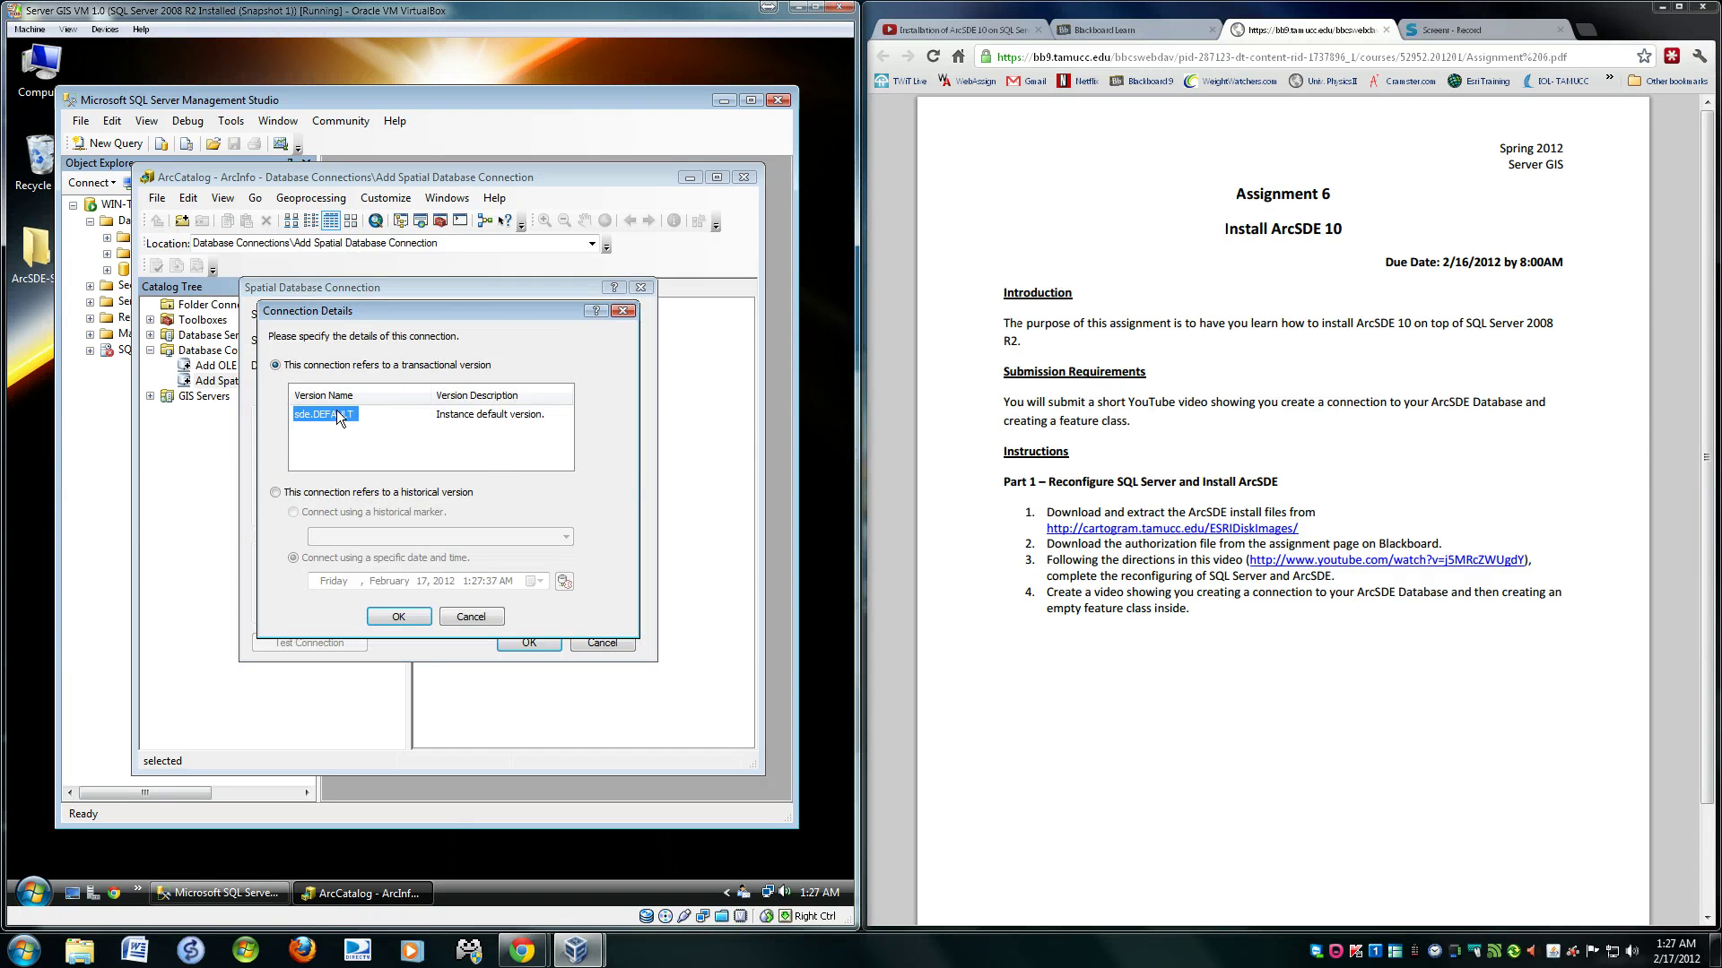
left_click(418, 620)
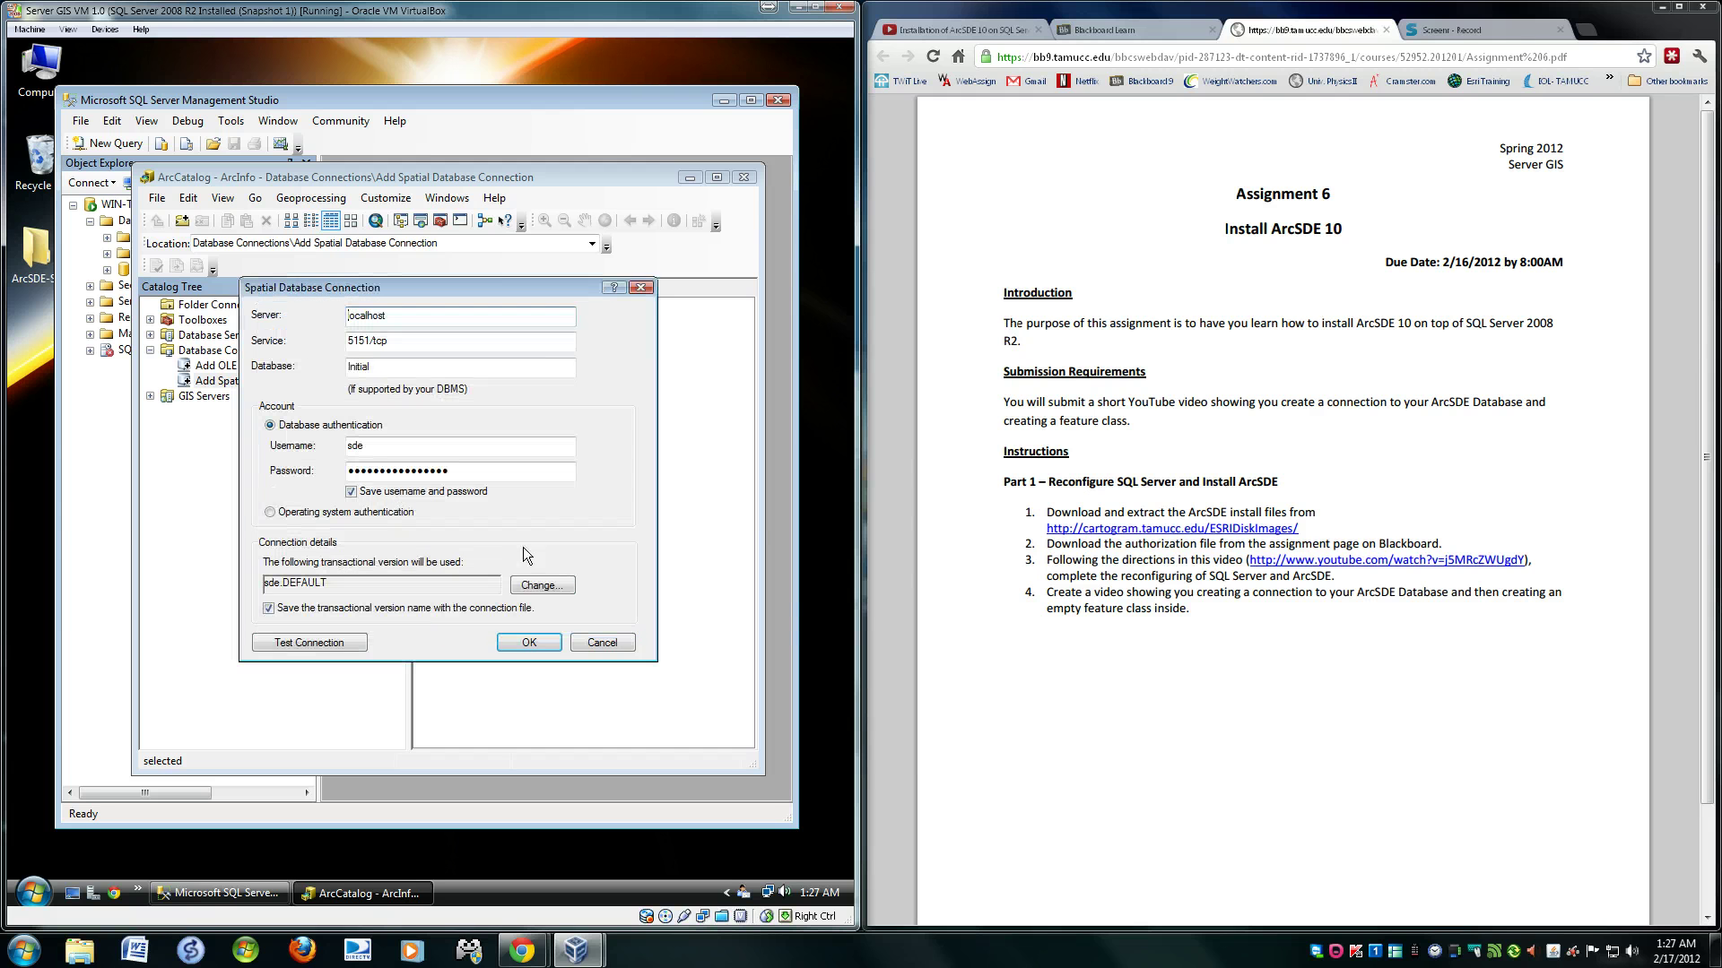
- Test the connection to the Initial database successfully and save it
left_click(337, 637)
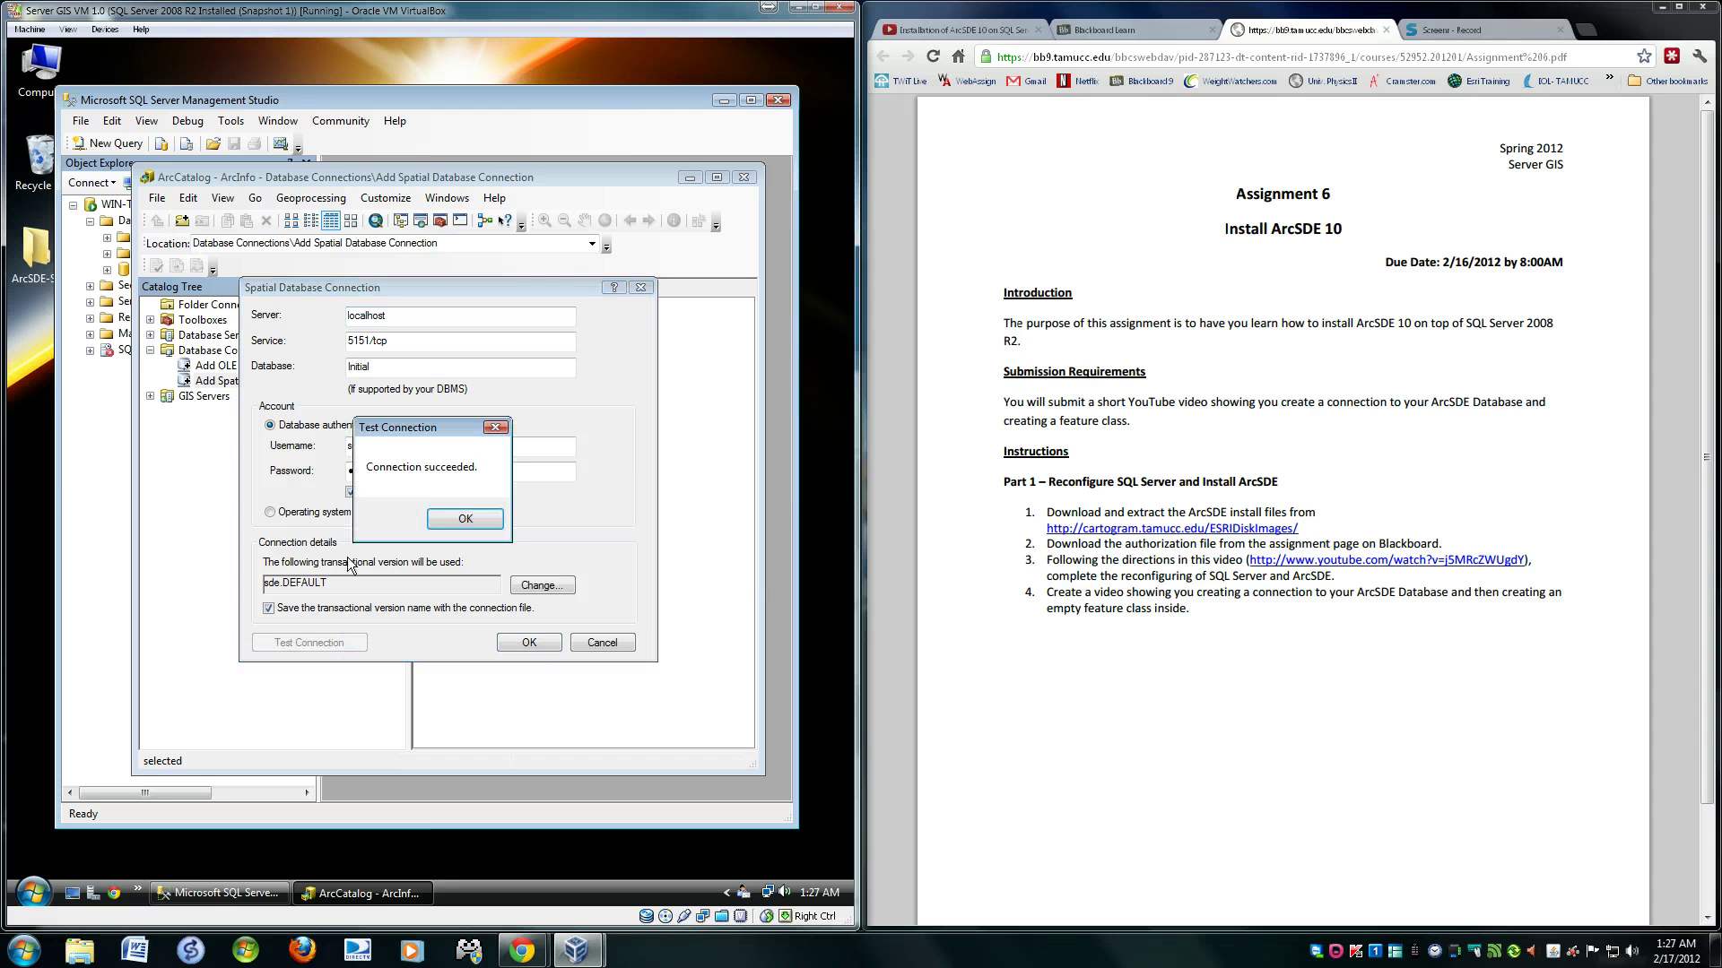
left_click(466, 519)
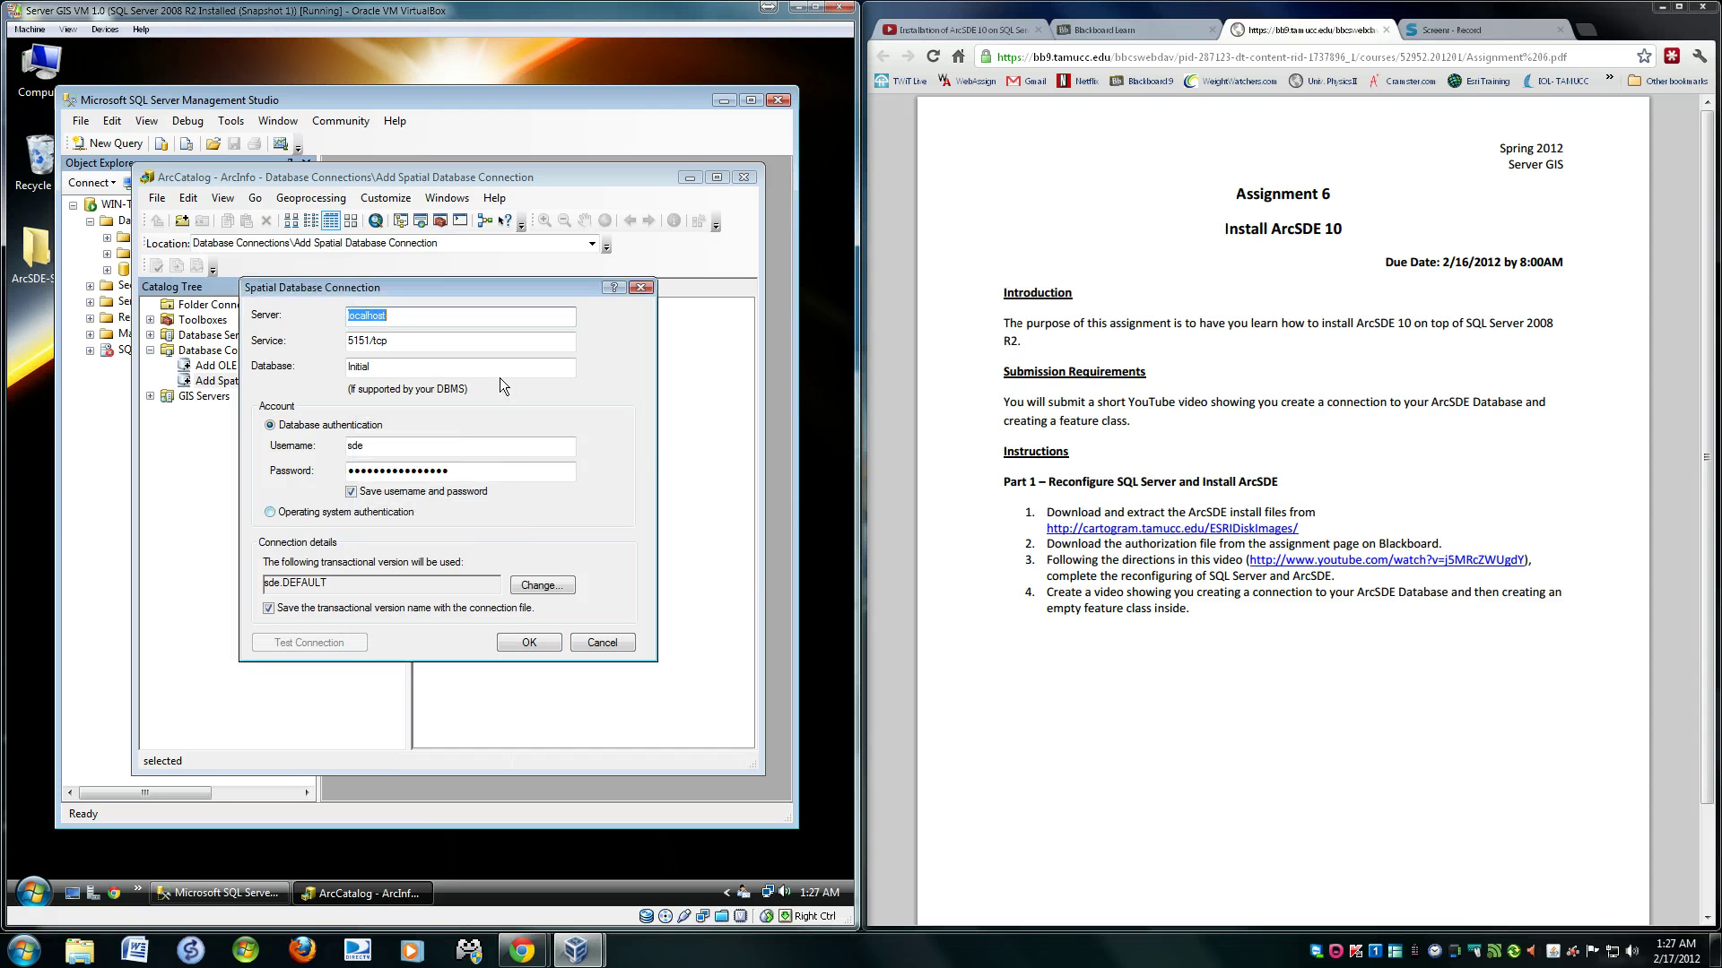
left_click(527, 644)
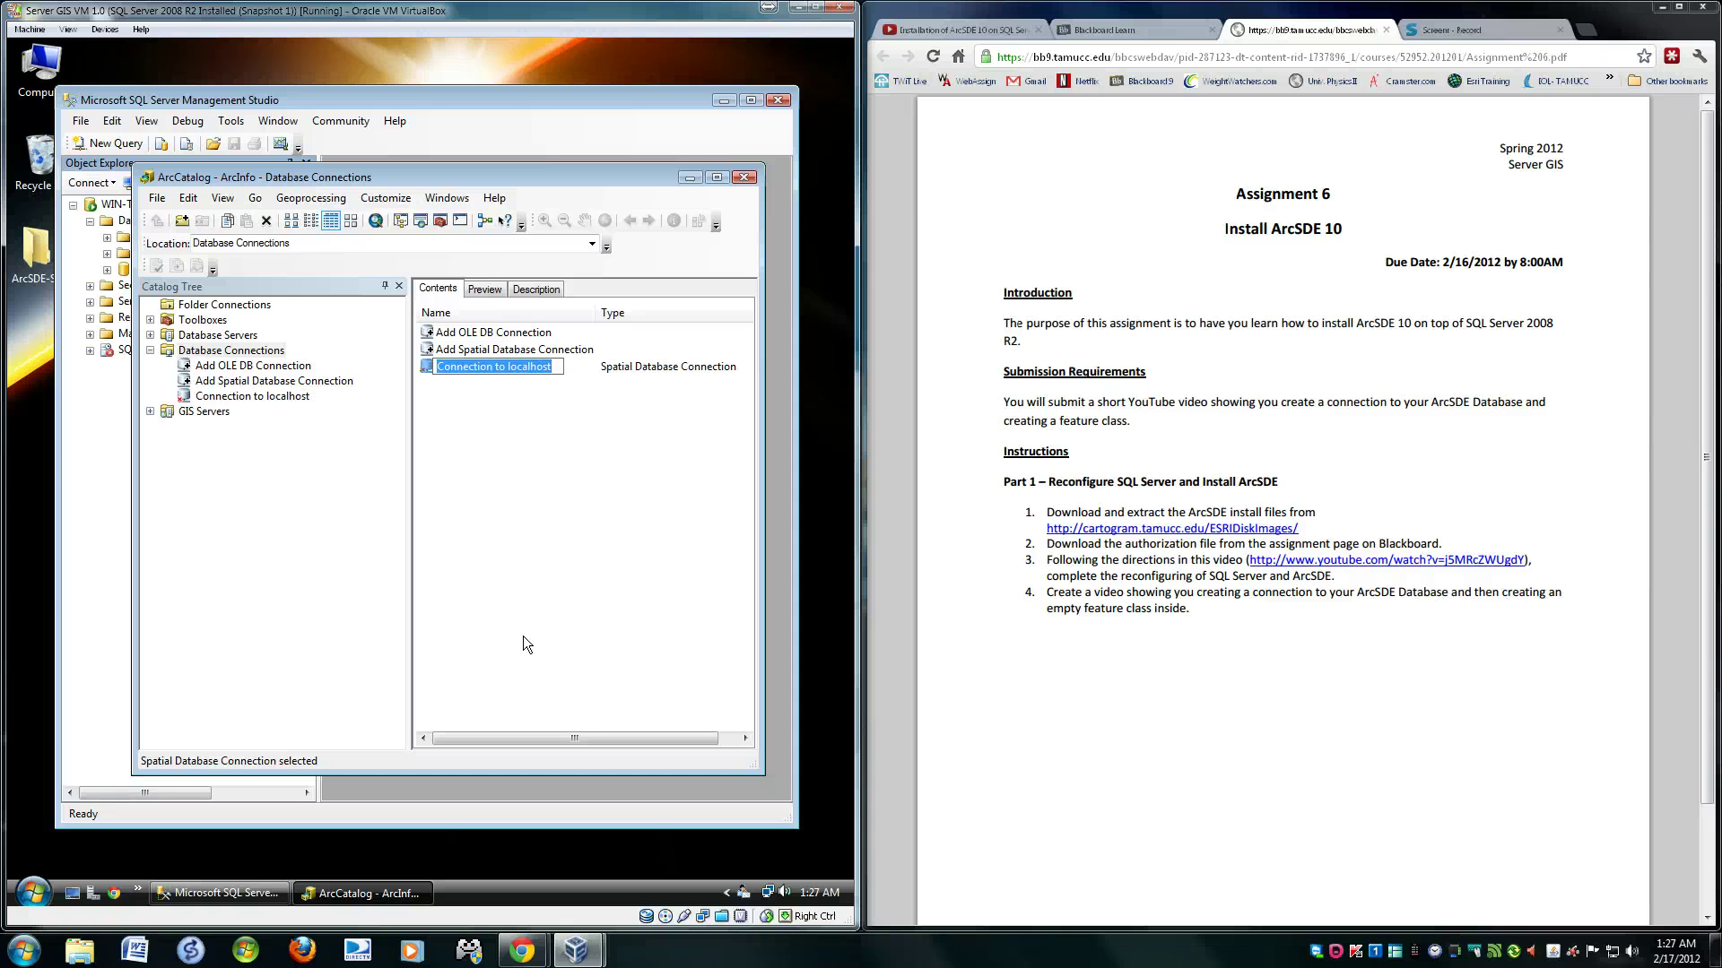
- Name the saved connection 'sde connection to localhost_Initial'
type("sde")
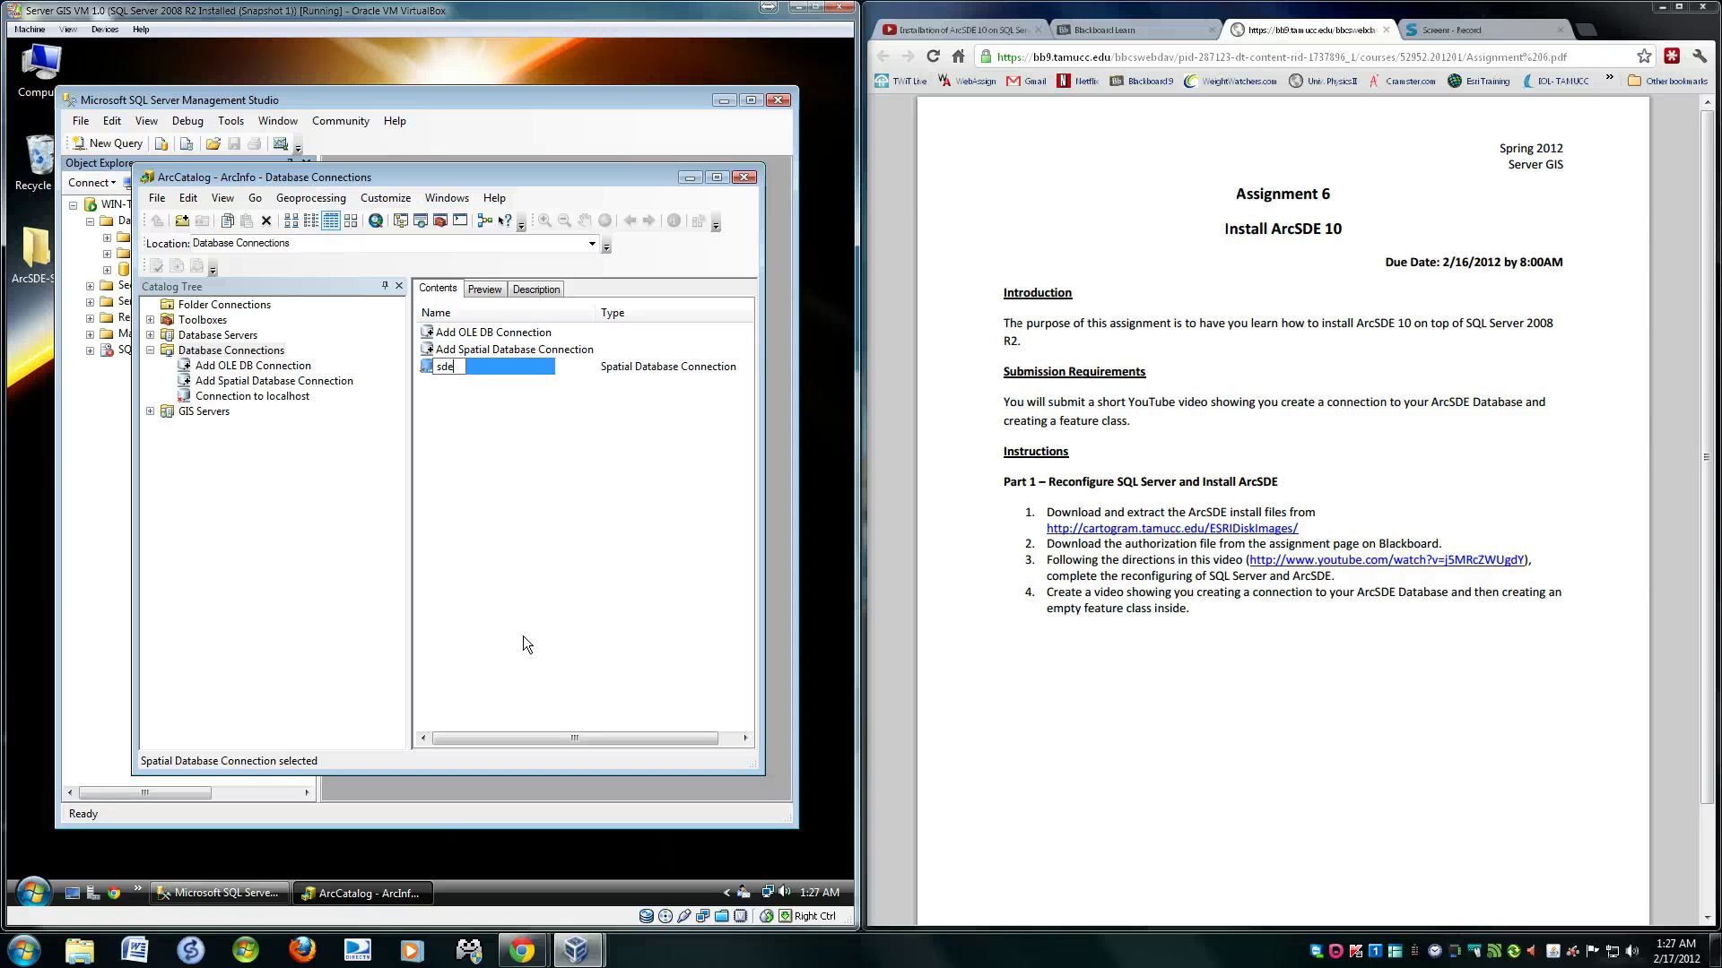
type(" connection to localhoas")
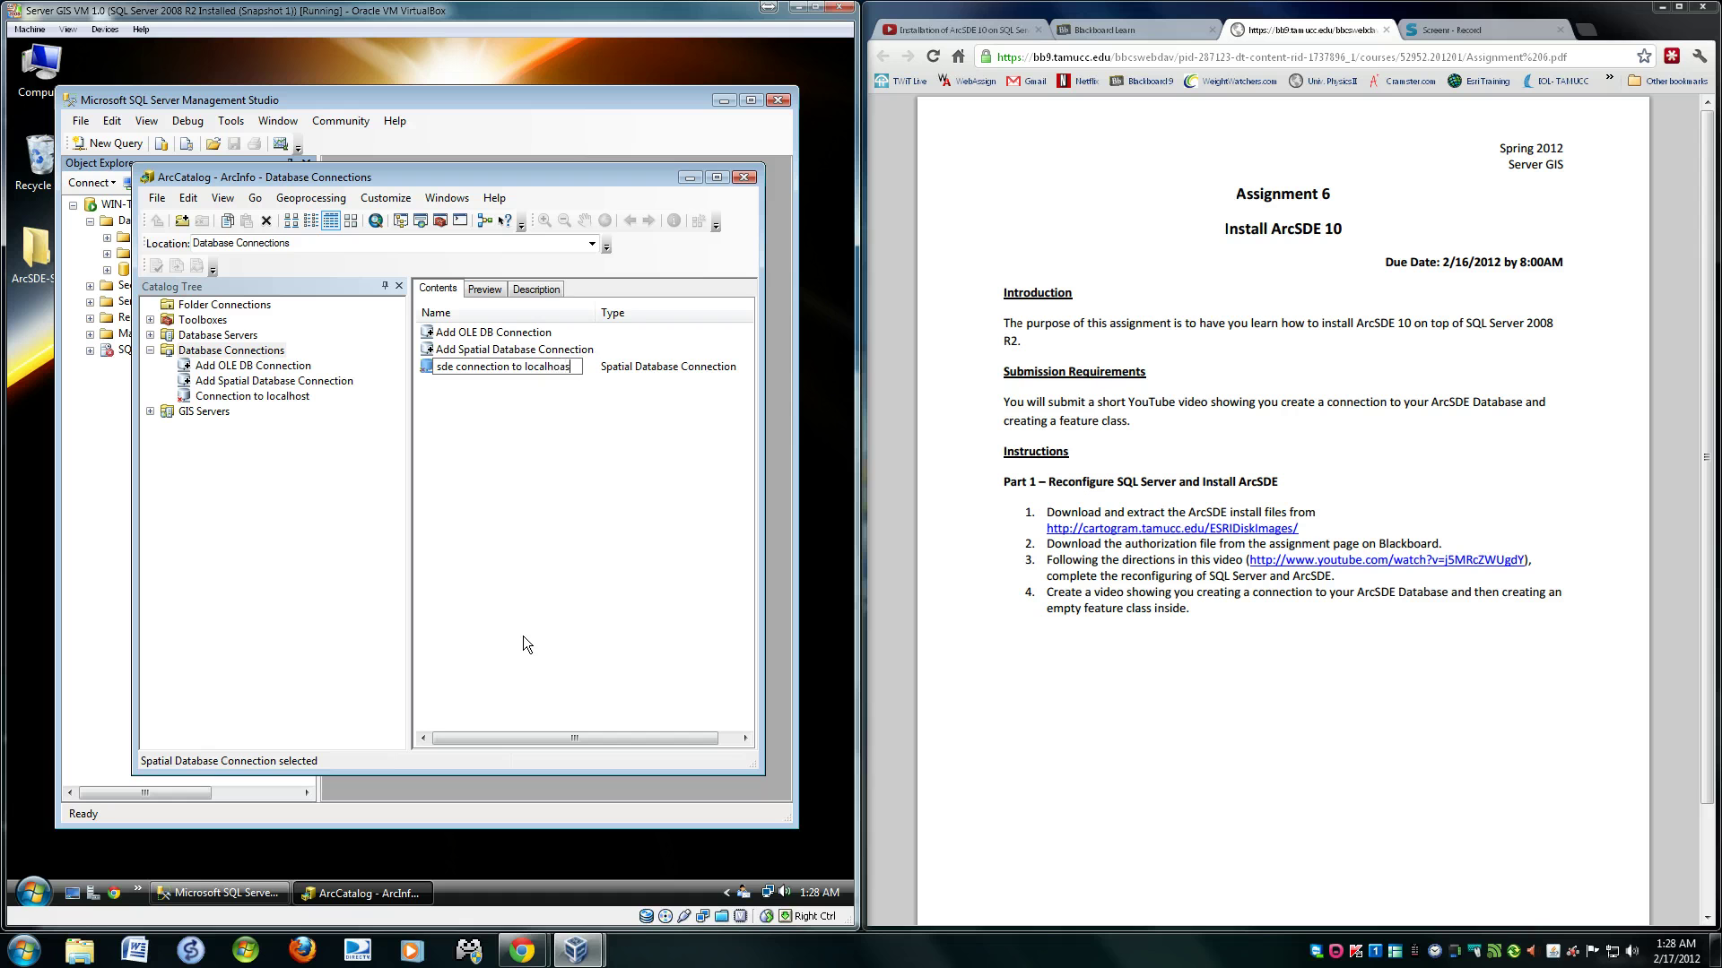
key("BackSpace")
type("st_Initial")
key("Return")
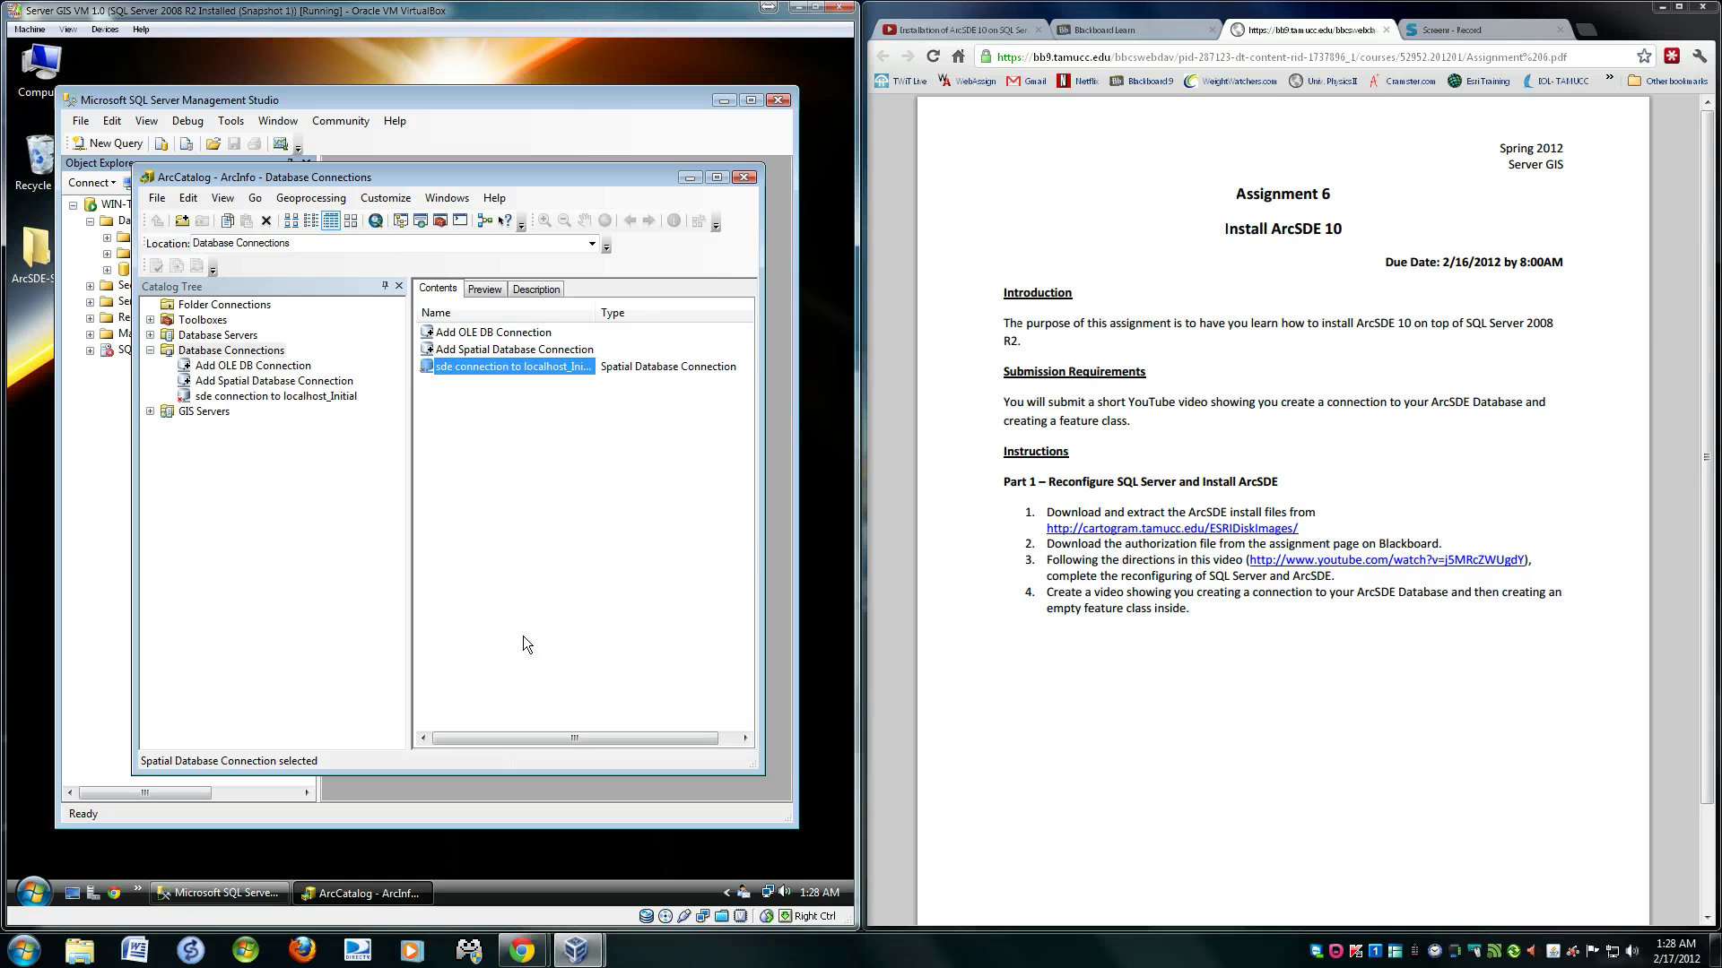
- Open the localhost_Initial connection showing Initial.SDE.test, then bring up its New submenu
double_click(503, 366)
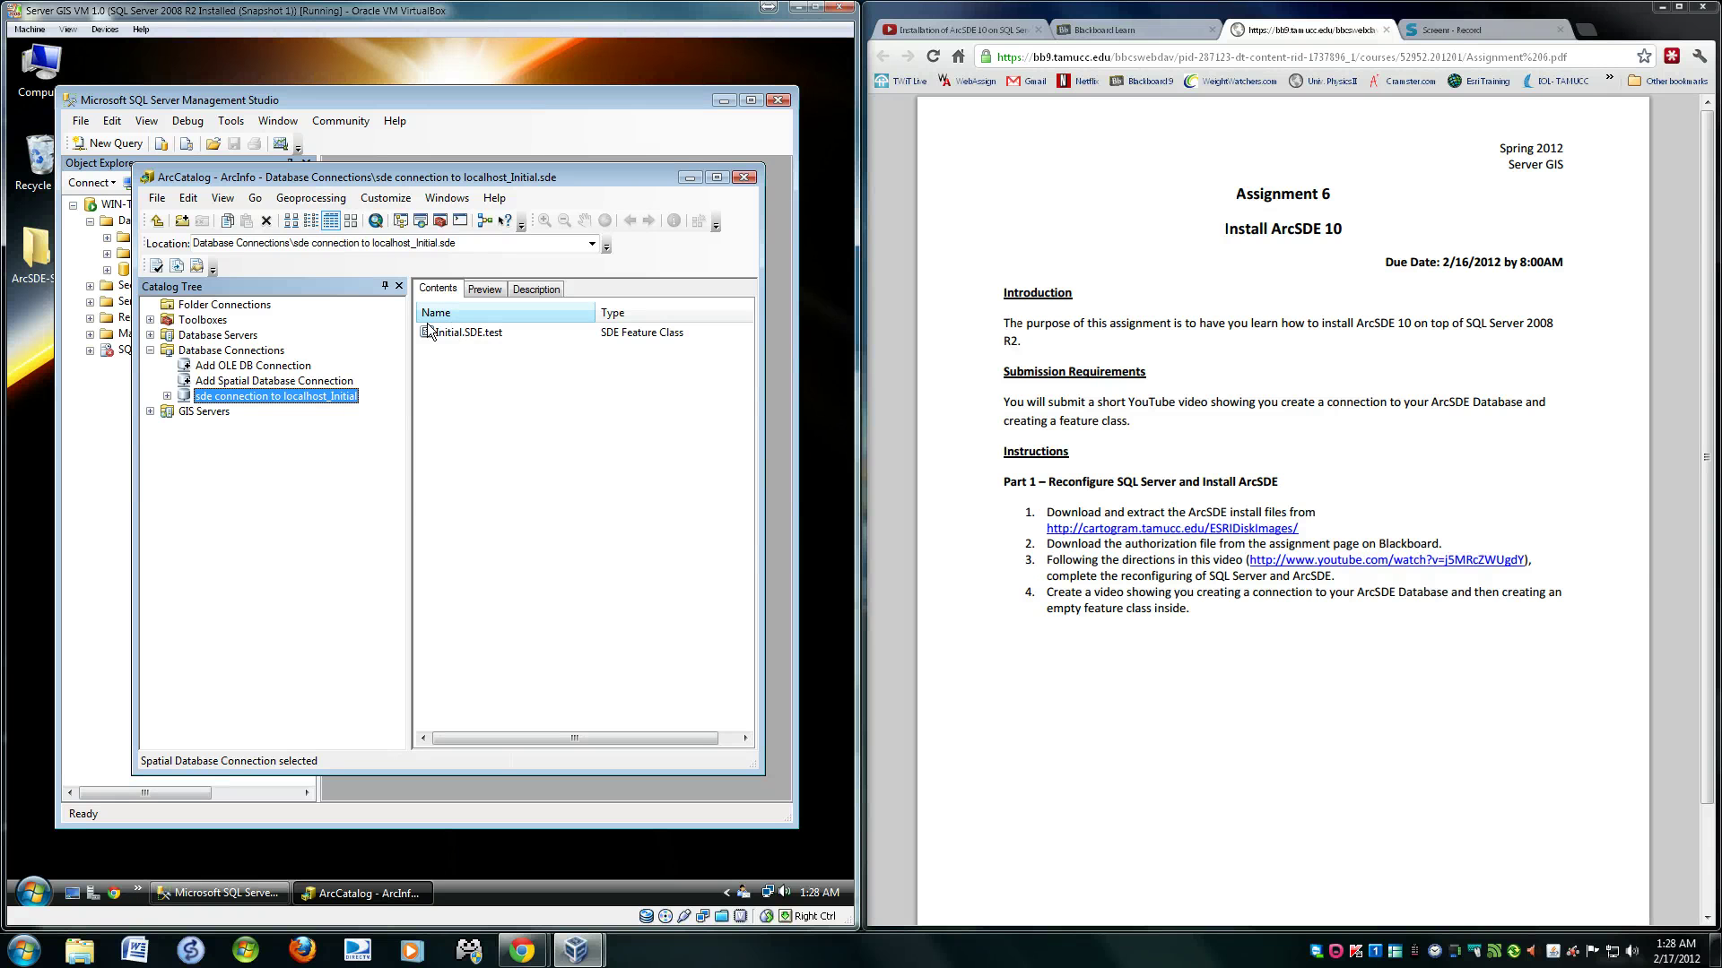
left_click(456, 334)
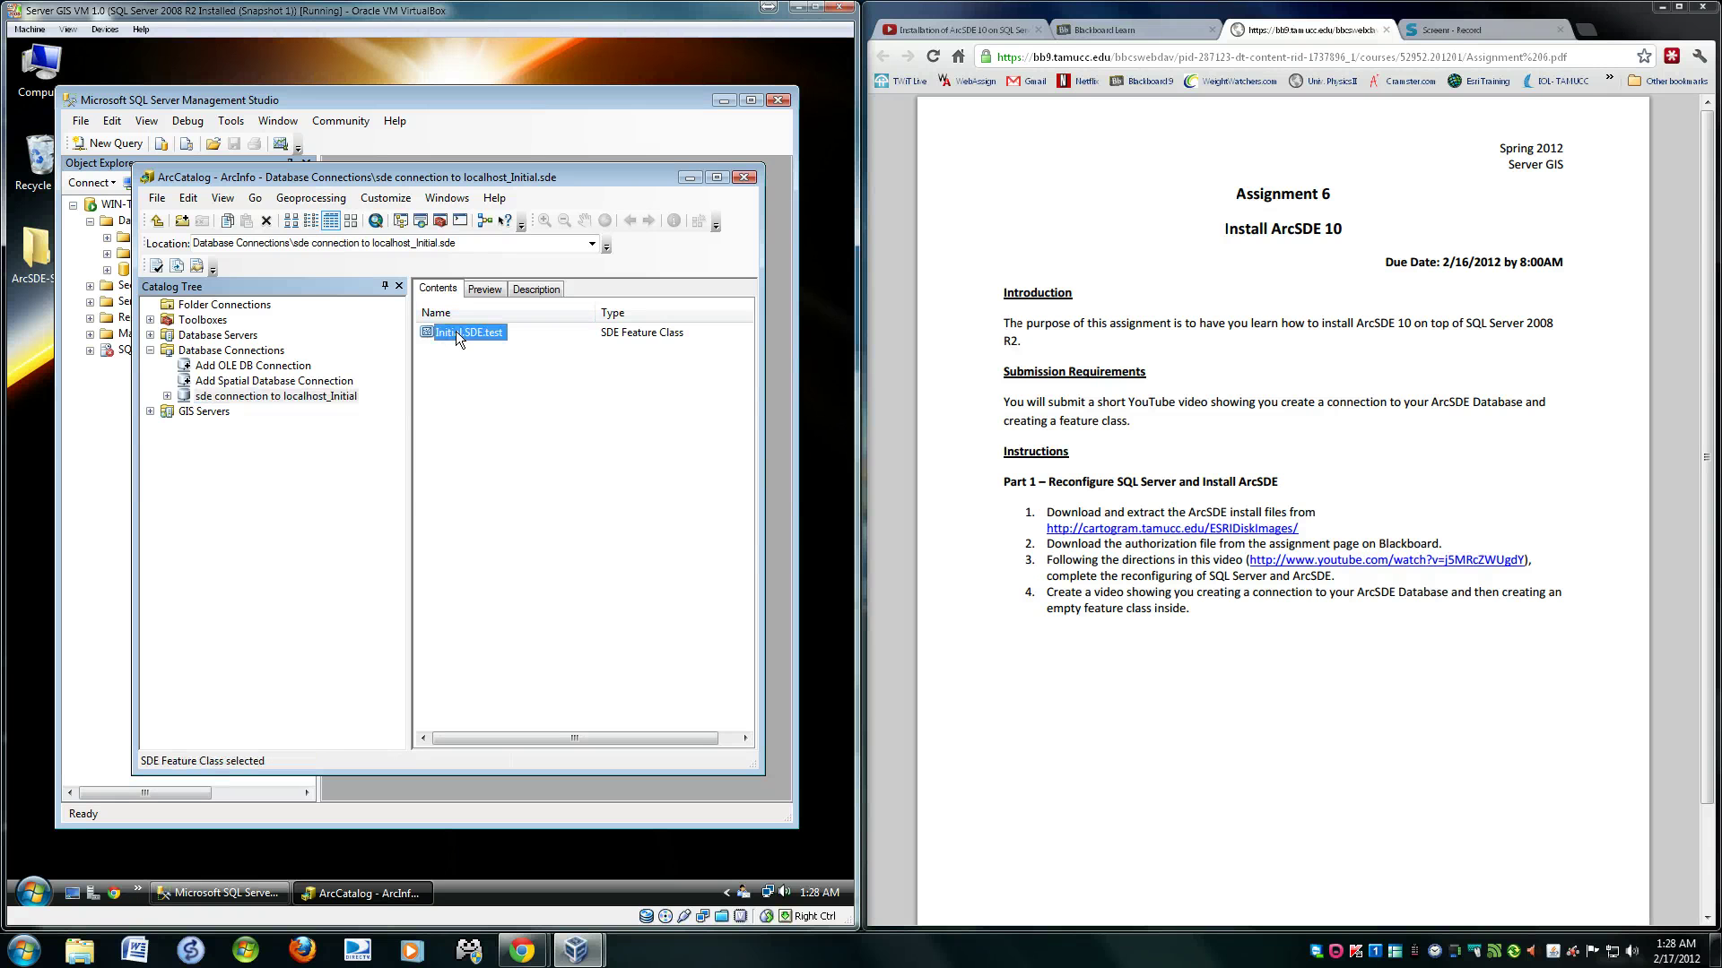
right_click(457, 334)
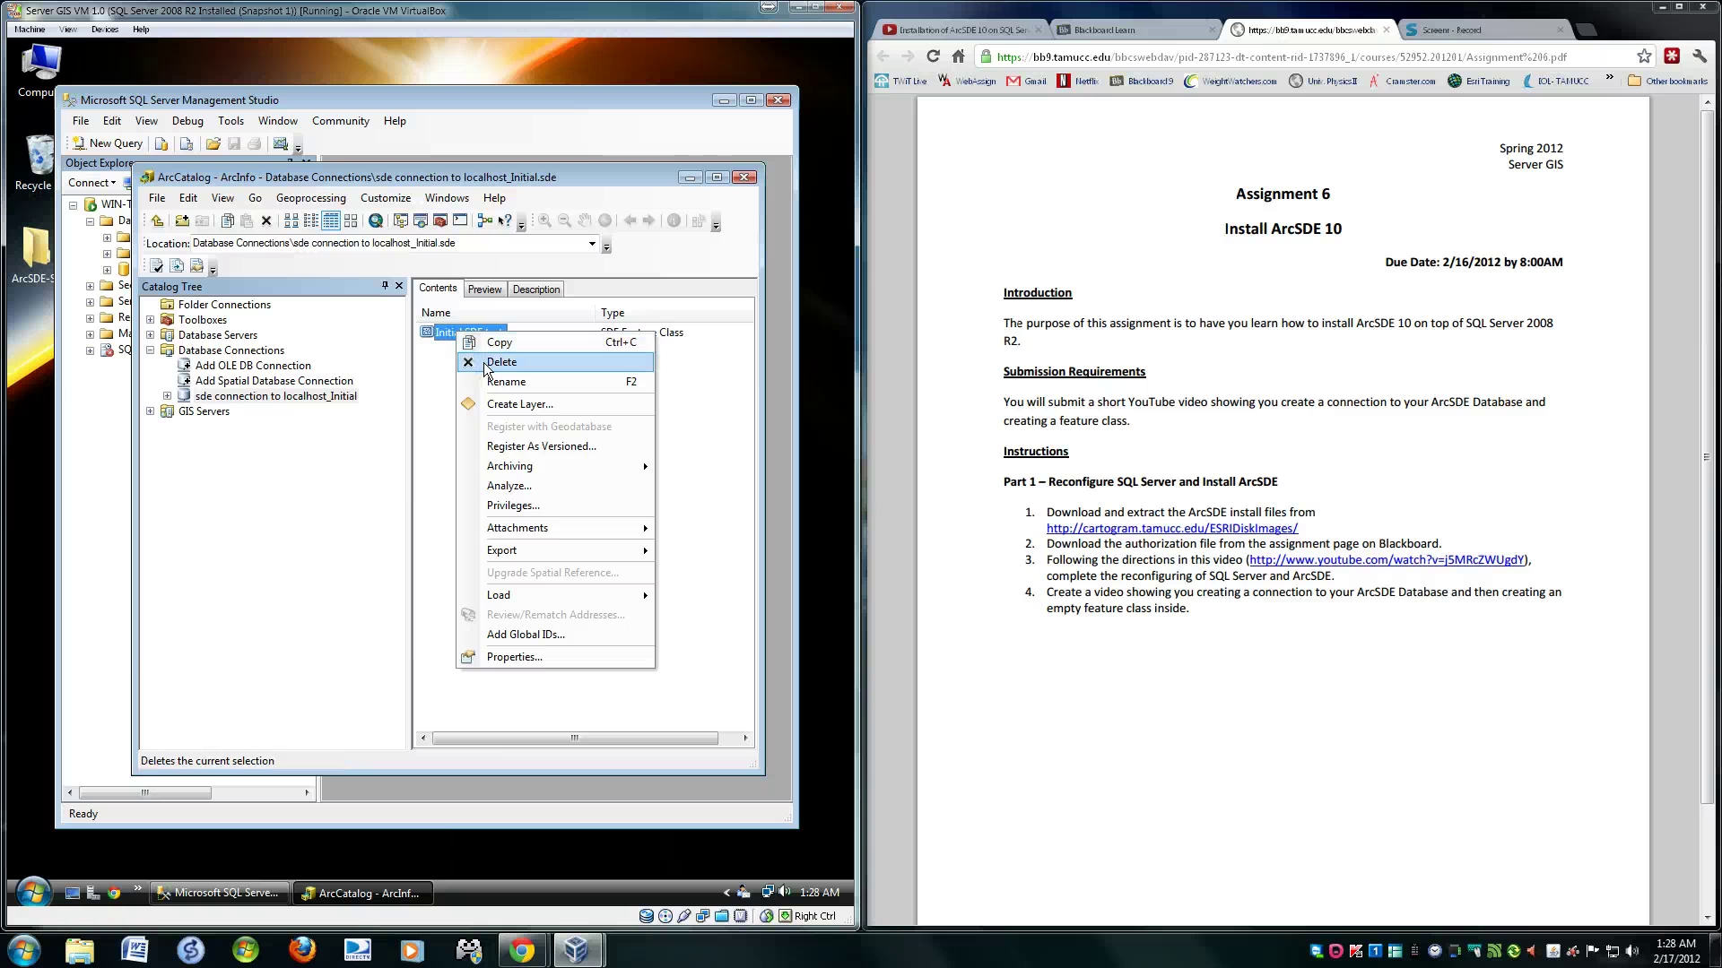
left_click(429, 378)
left_click(428, 378)
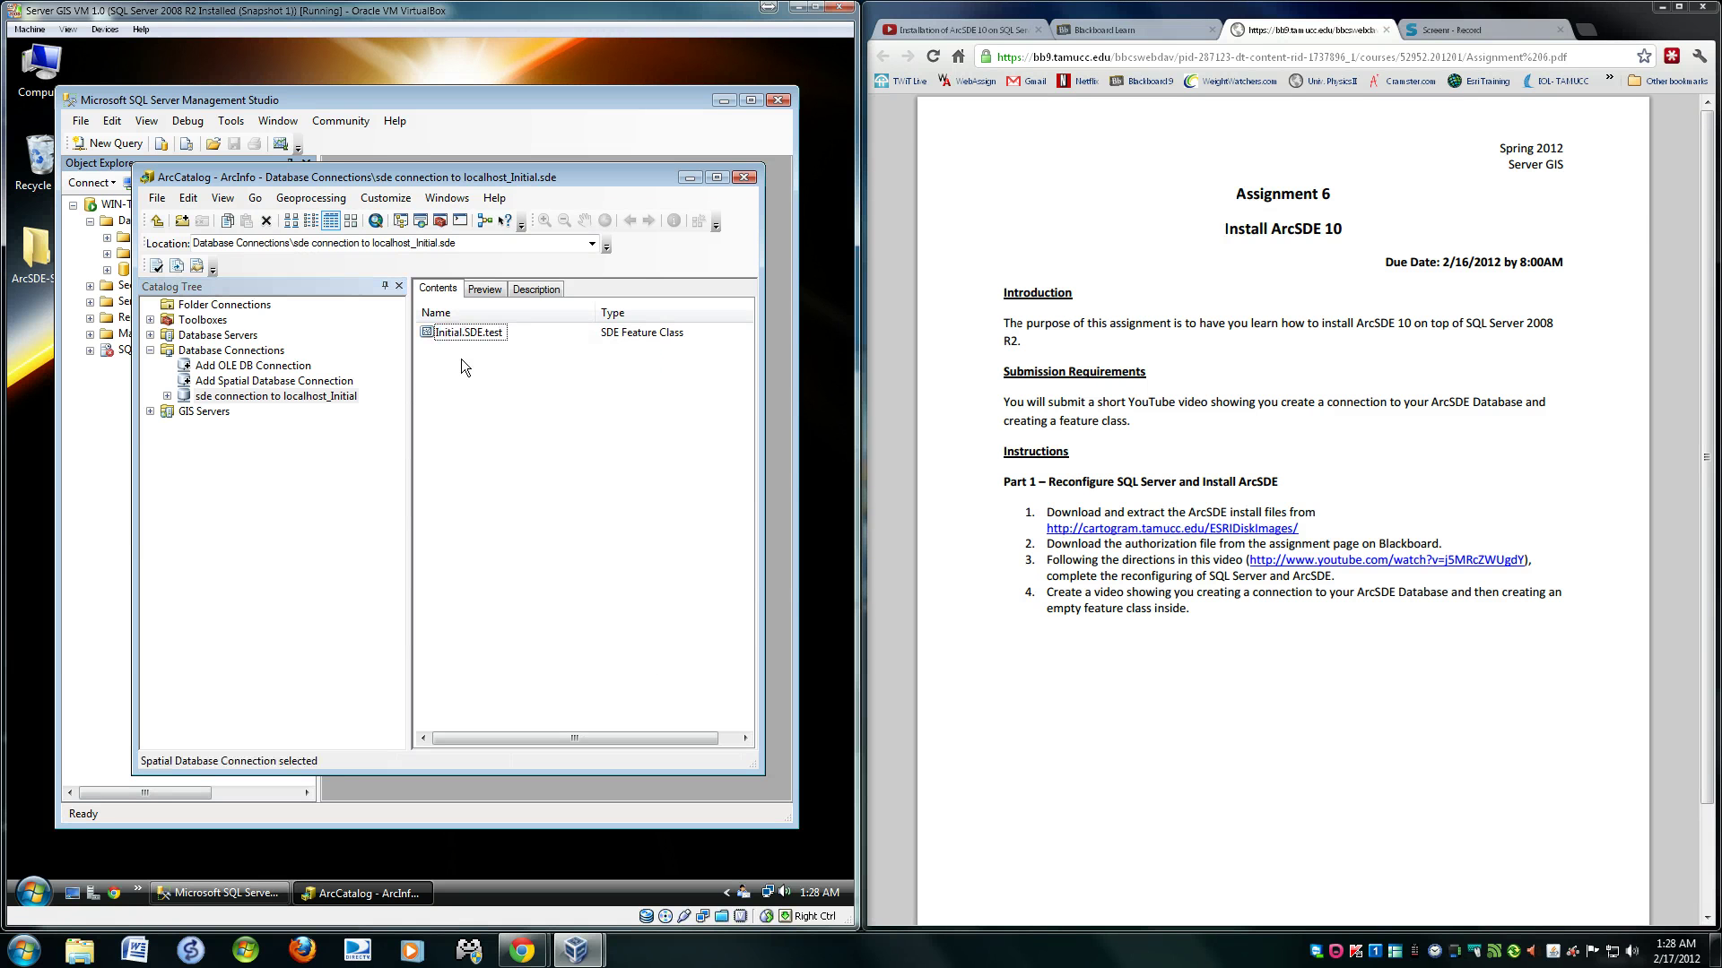
right_click(462, 361)
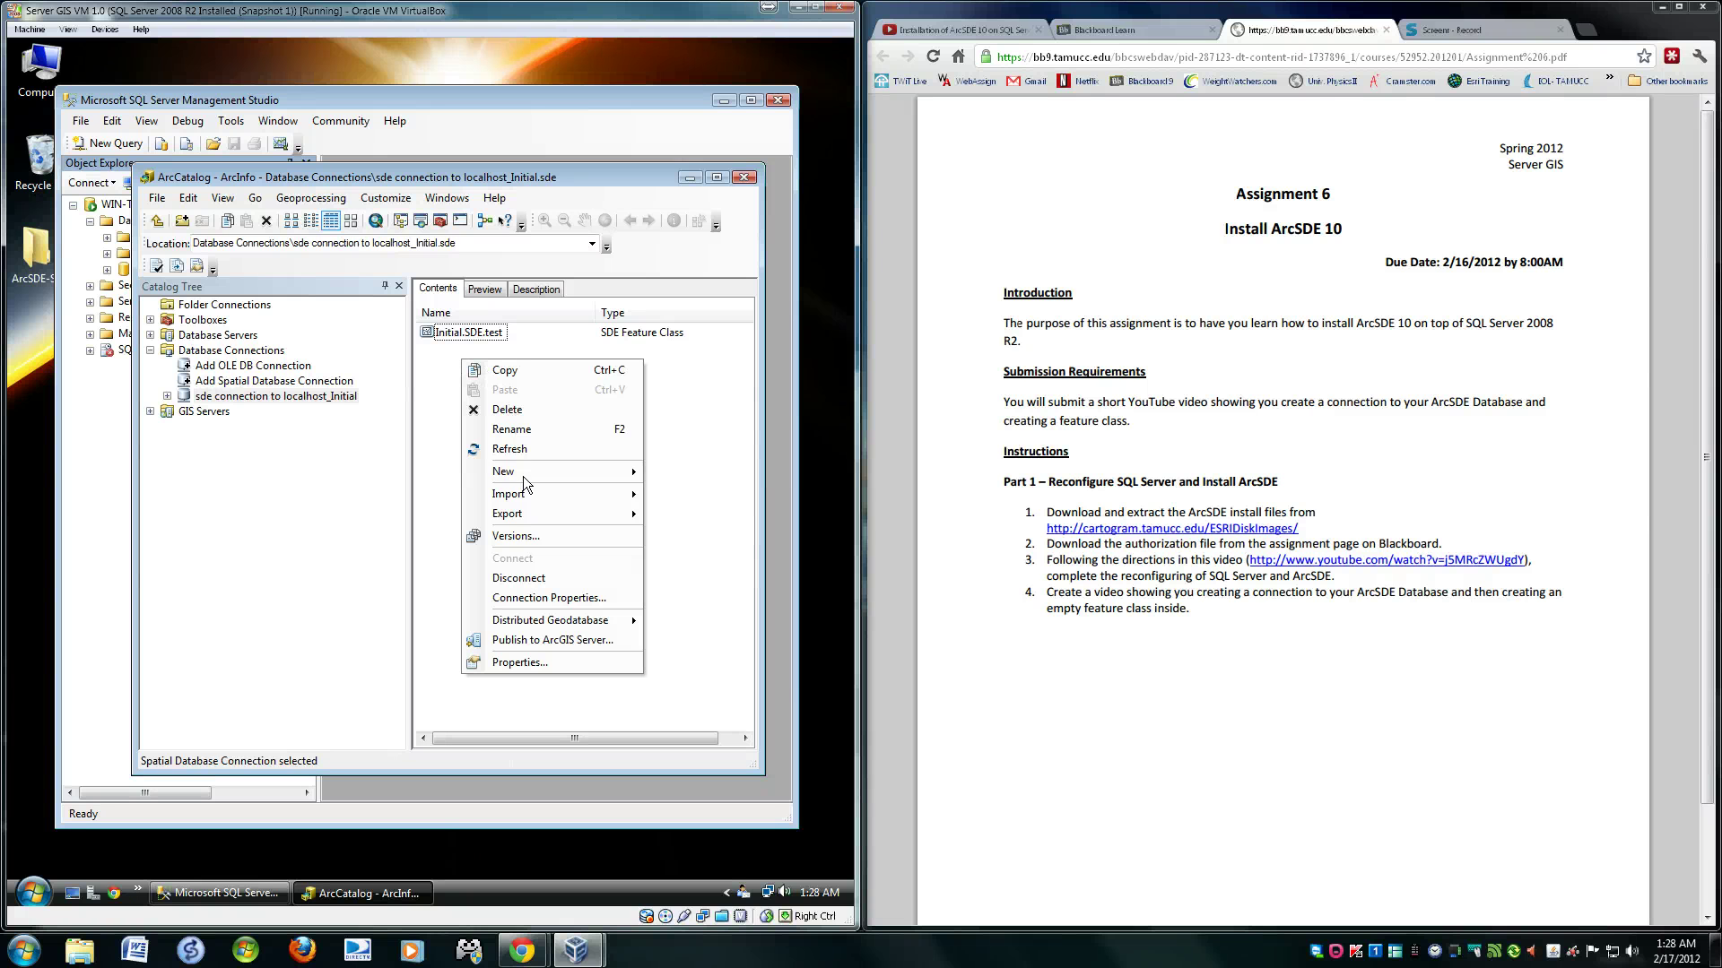
mouse_move(526, 480)
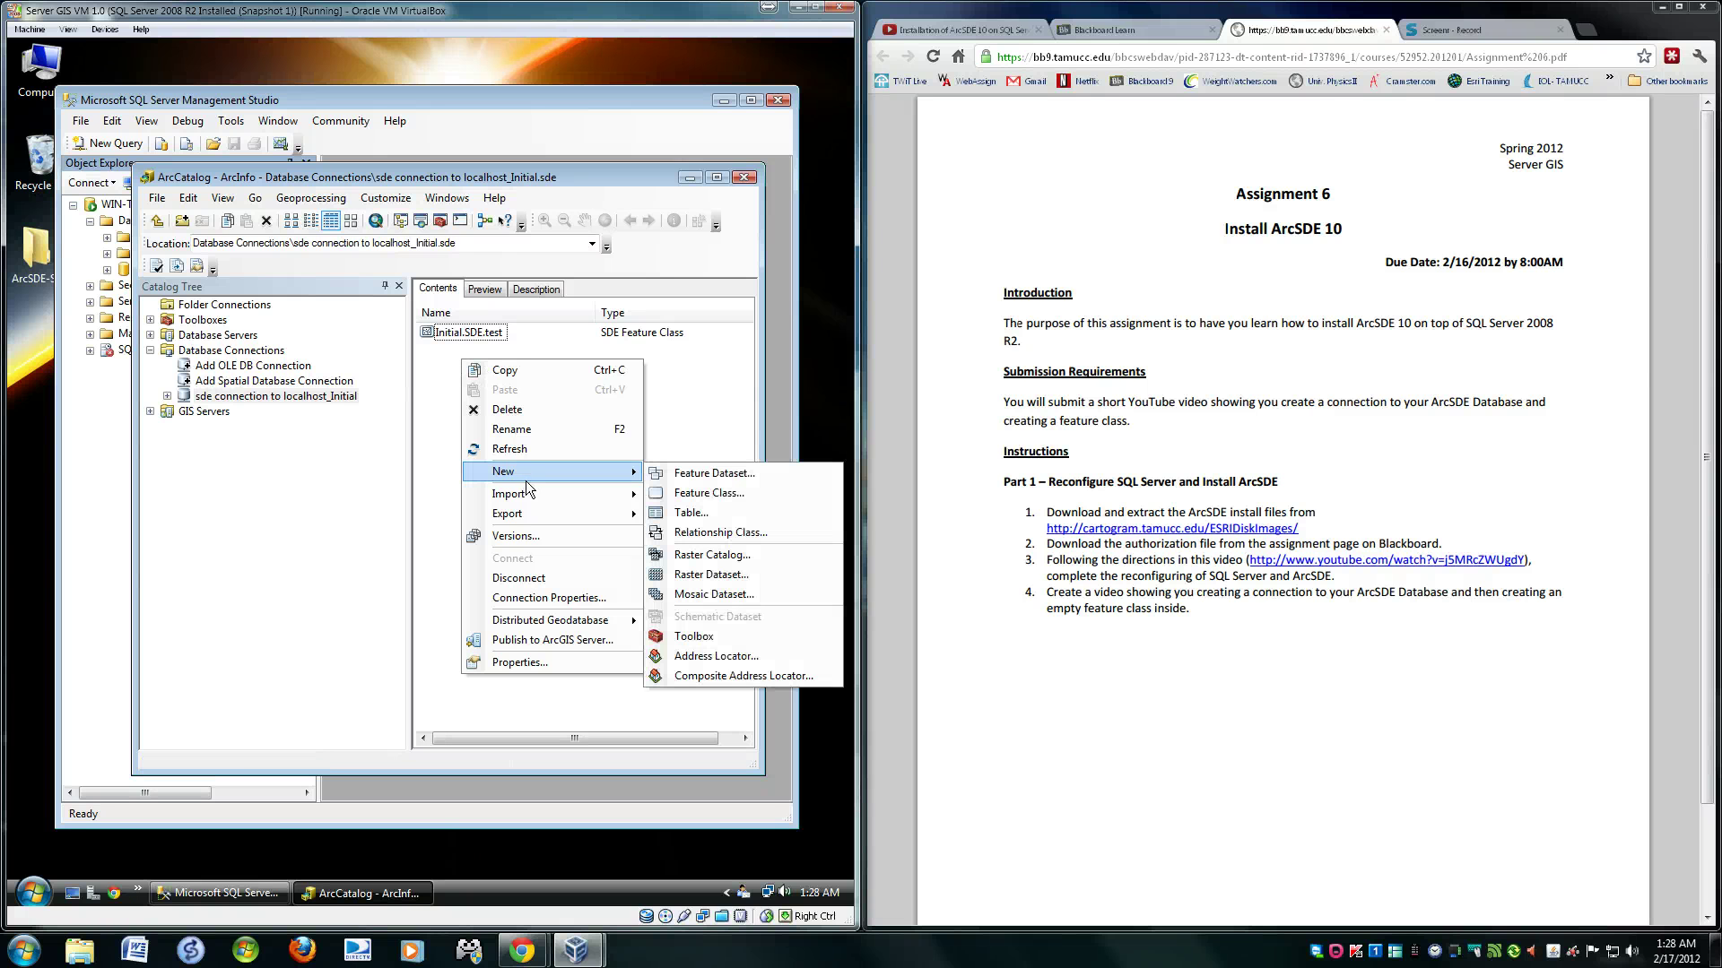
- Create a new feature class named test1 with alias test1 and Line Features geometry
left_click(710, 492)
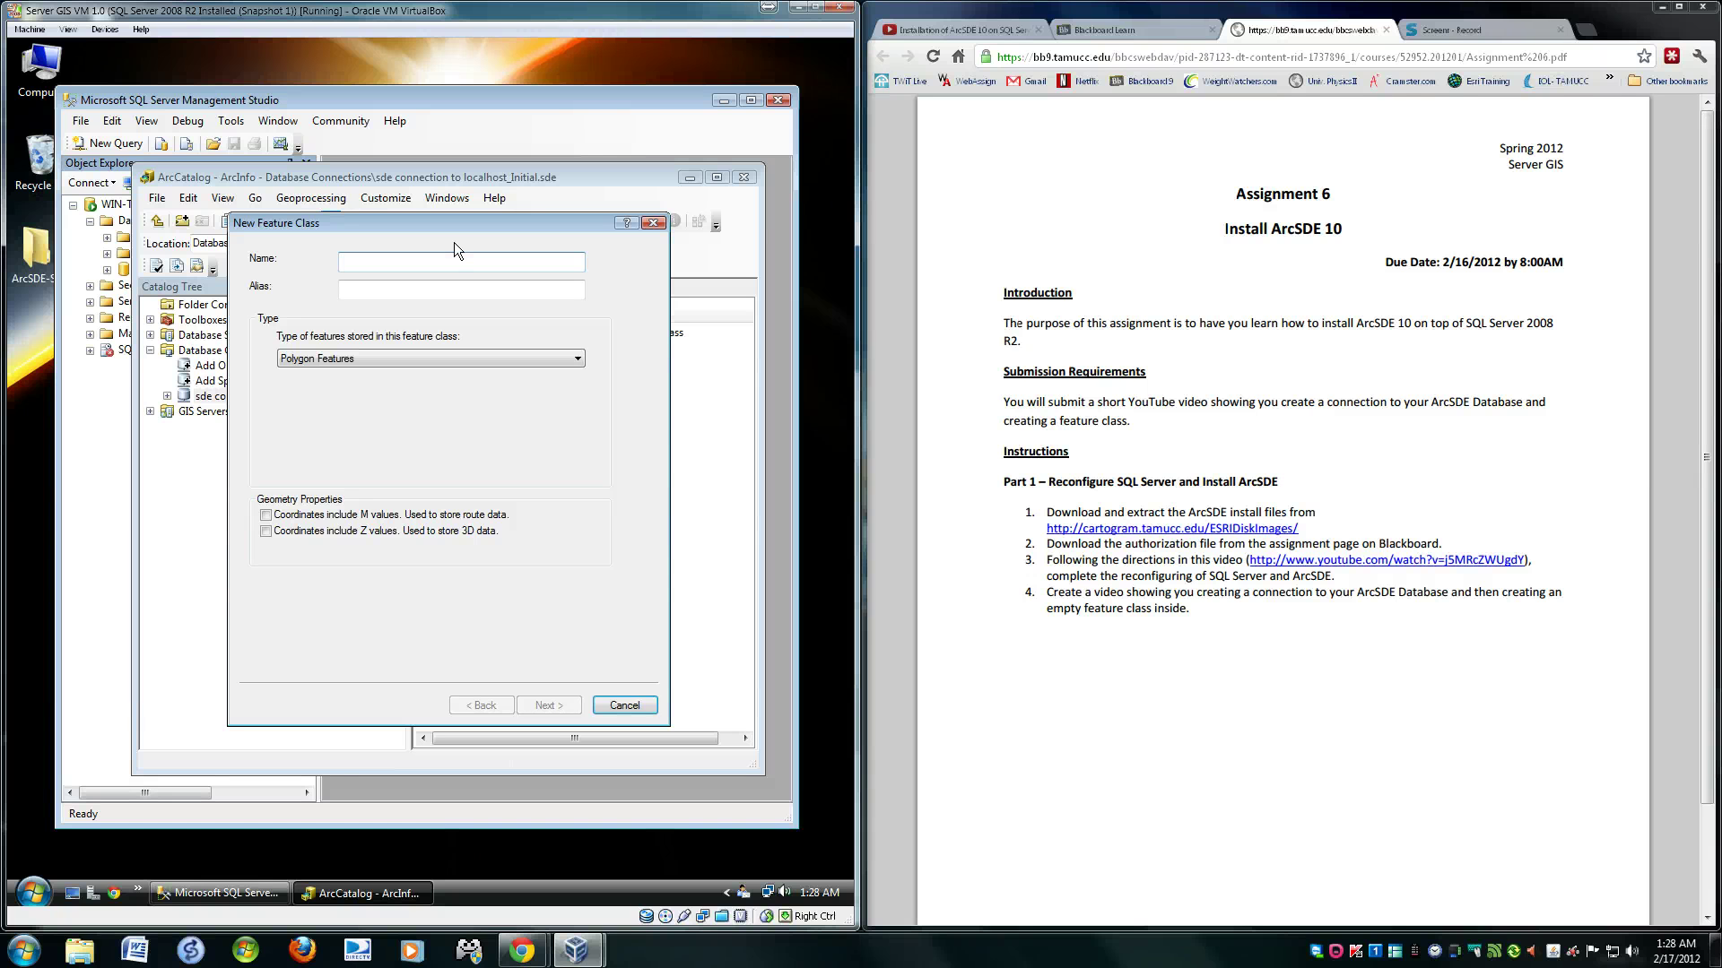
type("test1")
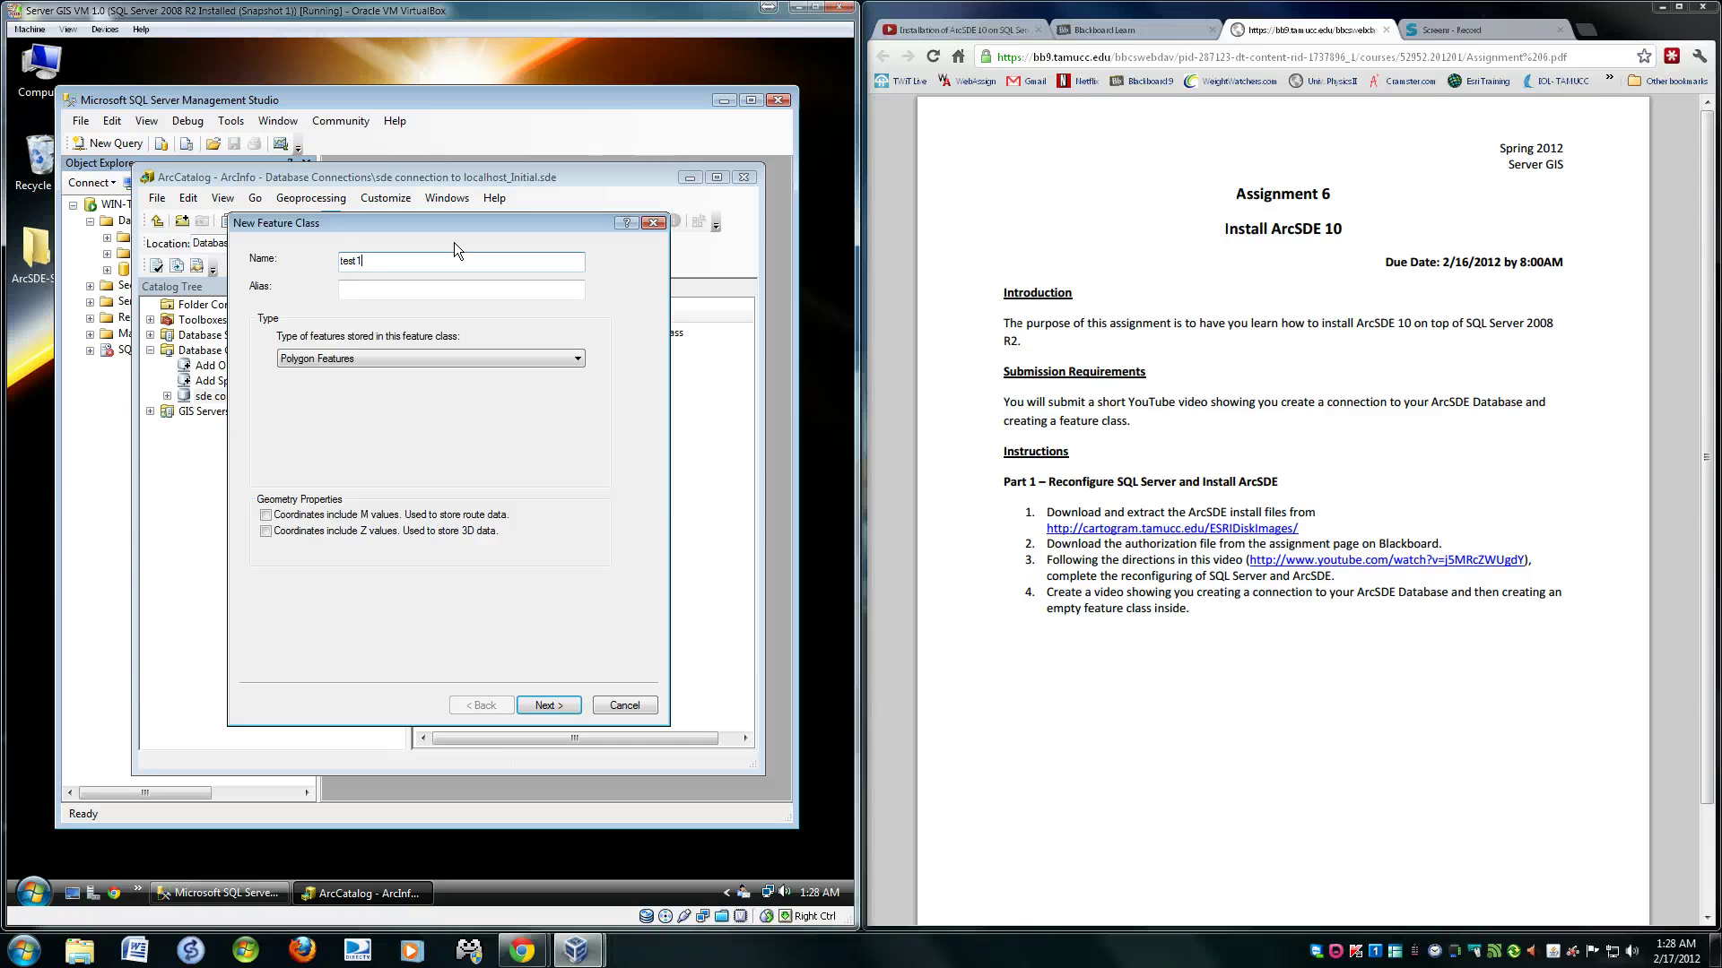
key("Tab")
type("test1")
left_click(433, 359)
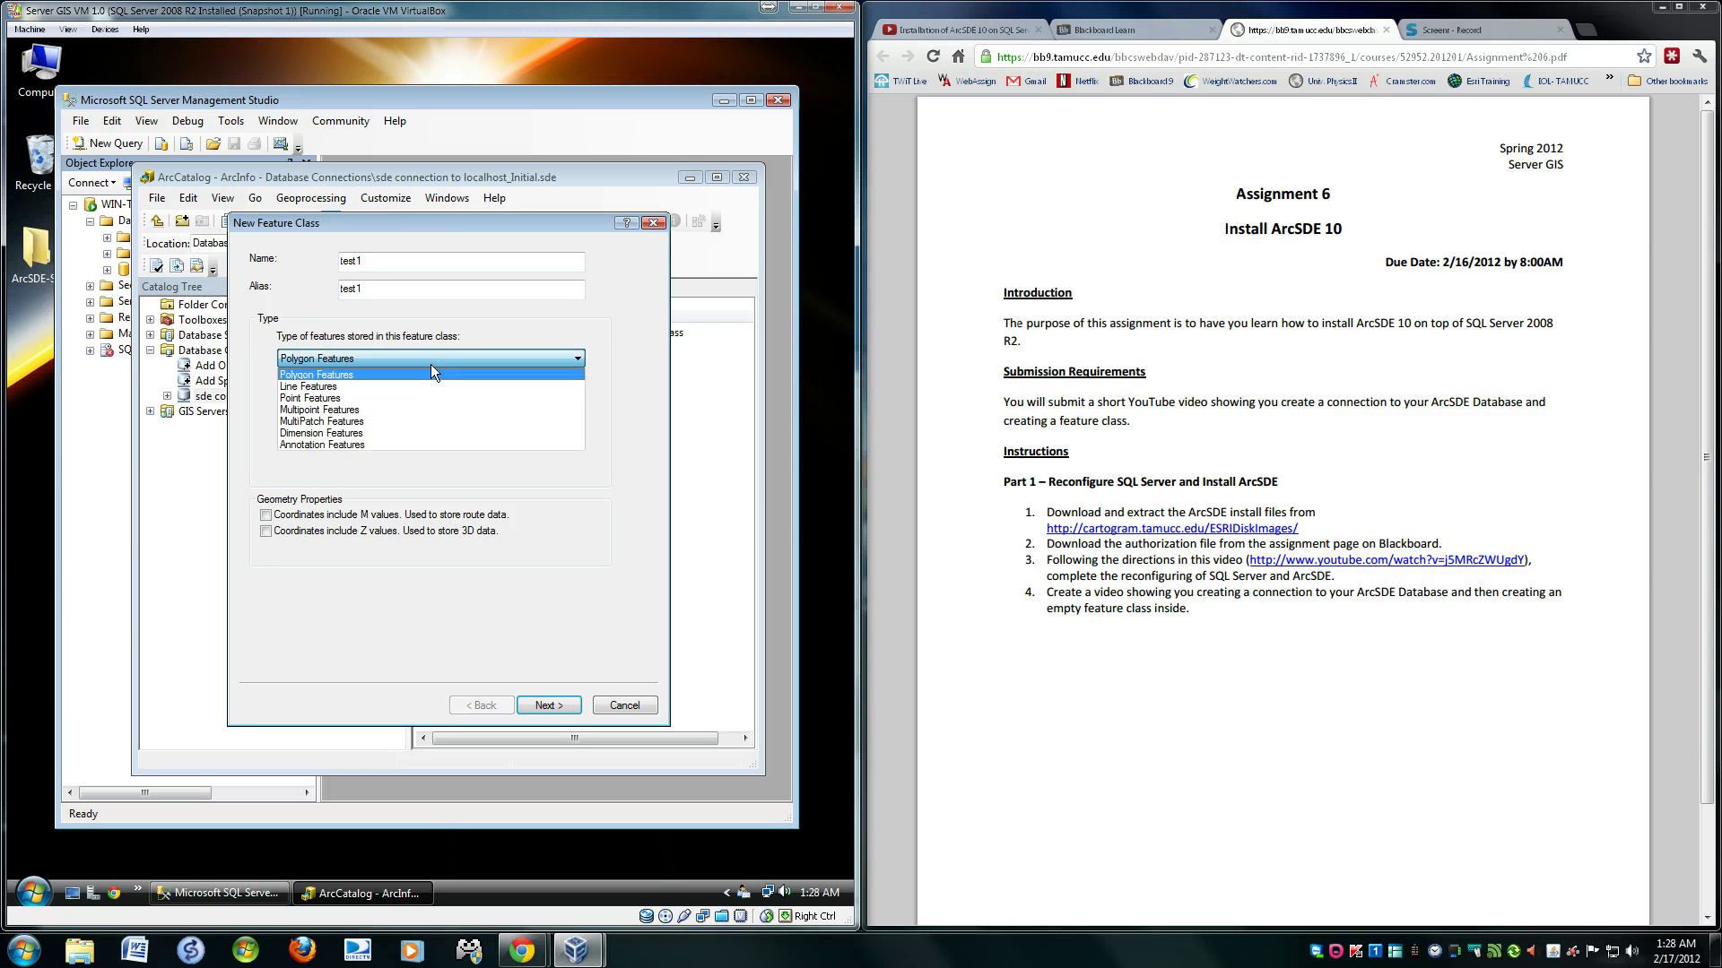
left_click(426, 386)
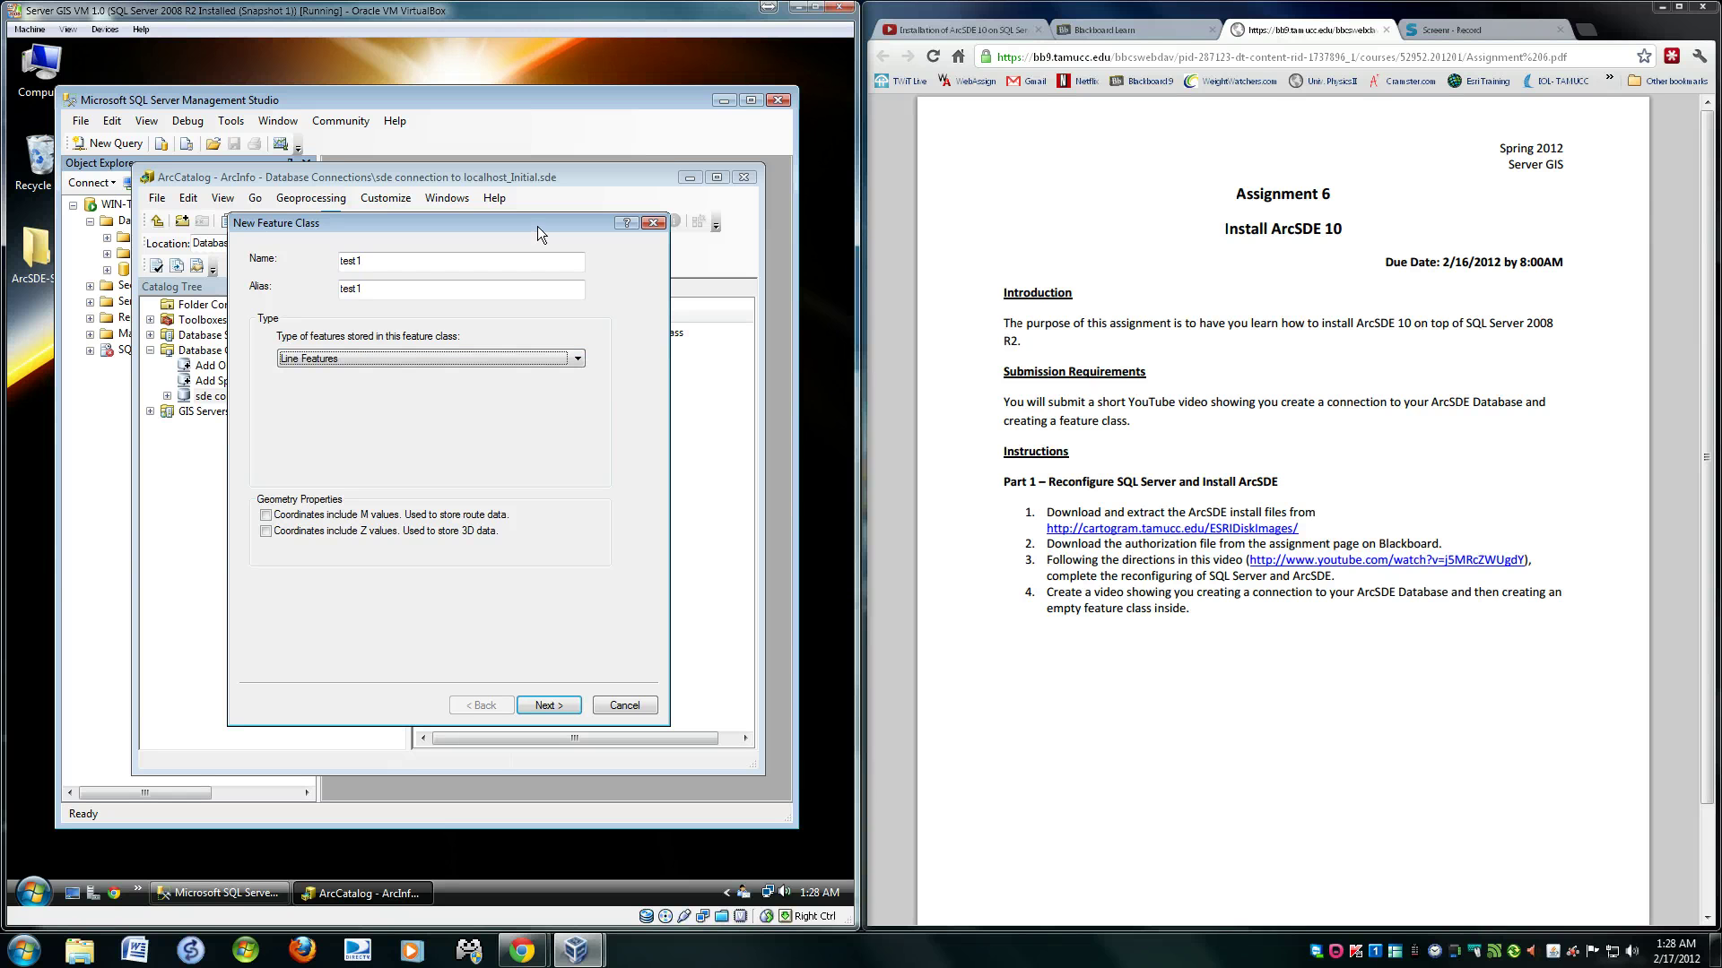
left_click(549, 705)
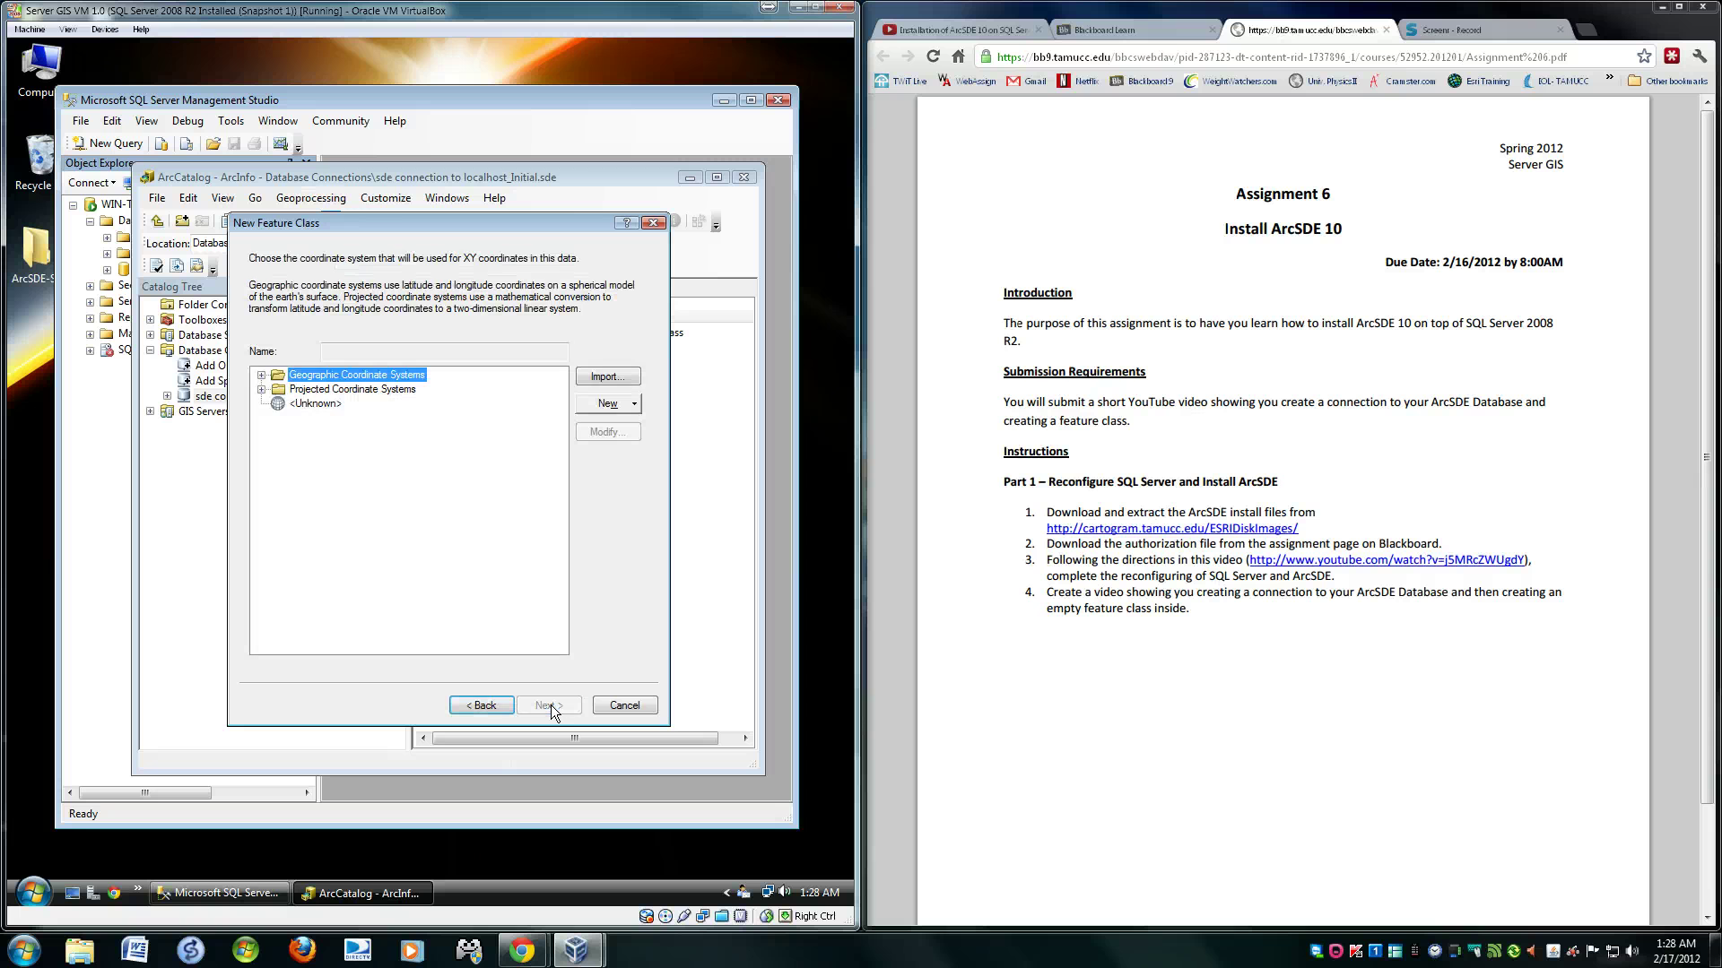
- Choose NAD 1983 StatePlane Alaska 6 FIPS 5006 (US Feet), accepting default XY tolerance and storage
left_click(261, 391)
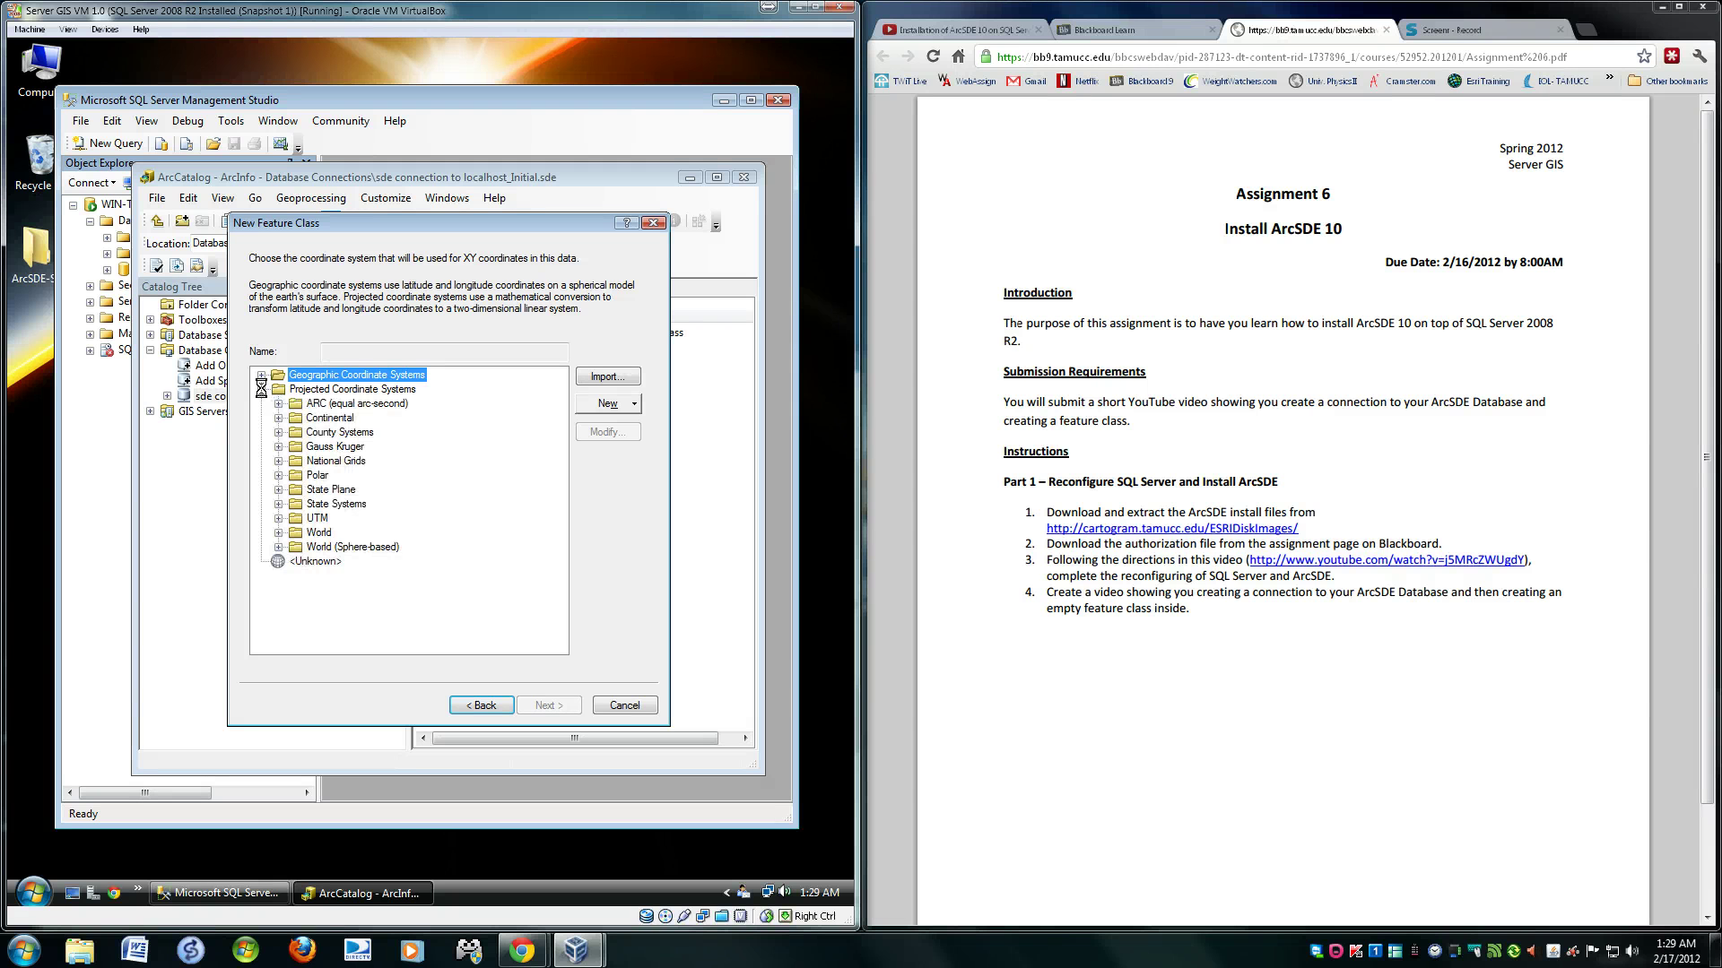
left_click(279, 490)
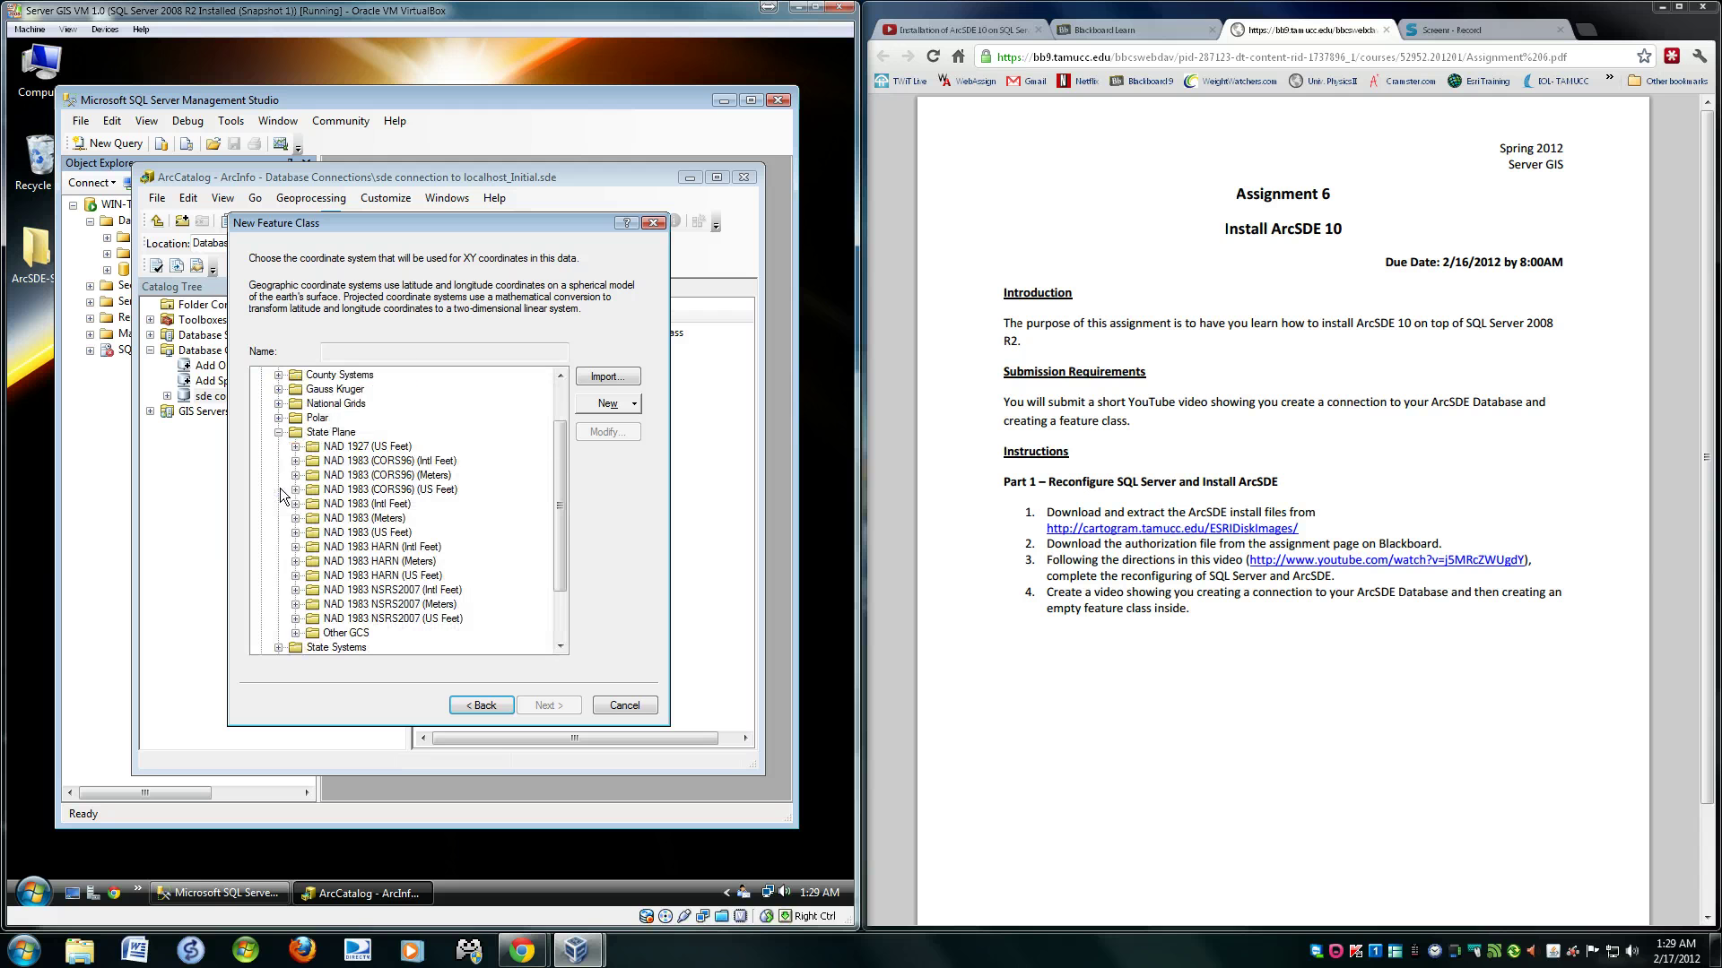
left_click(296, 532)
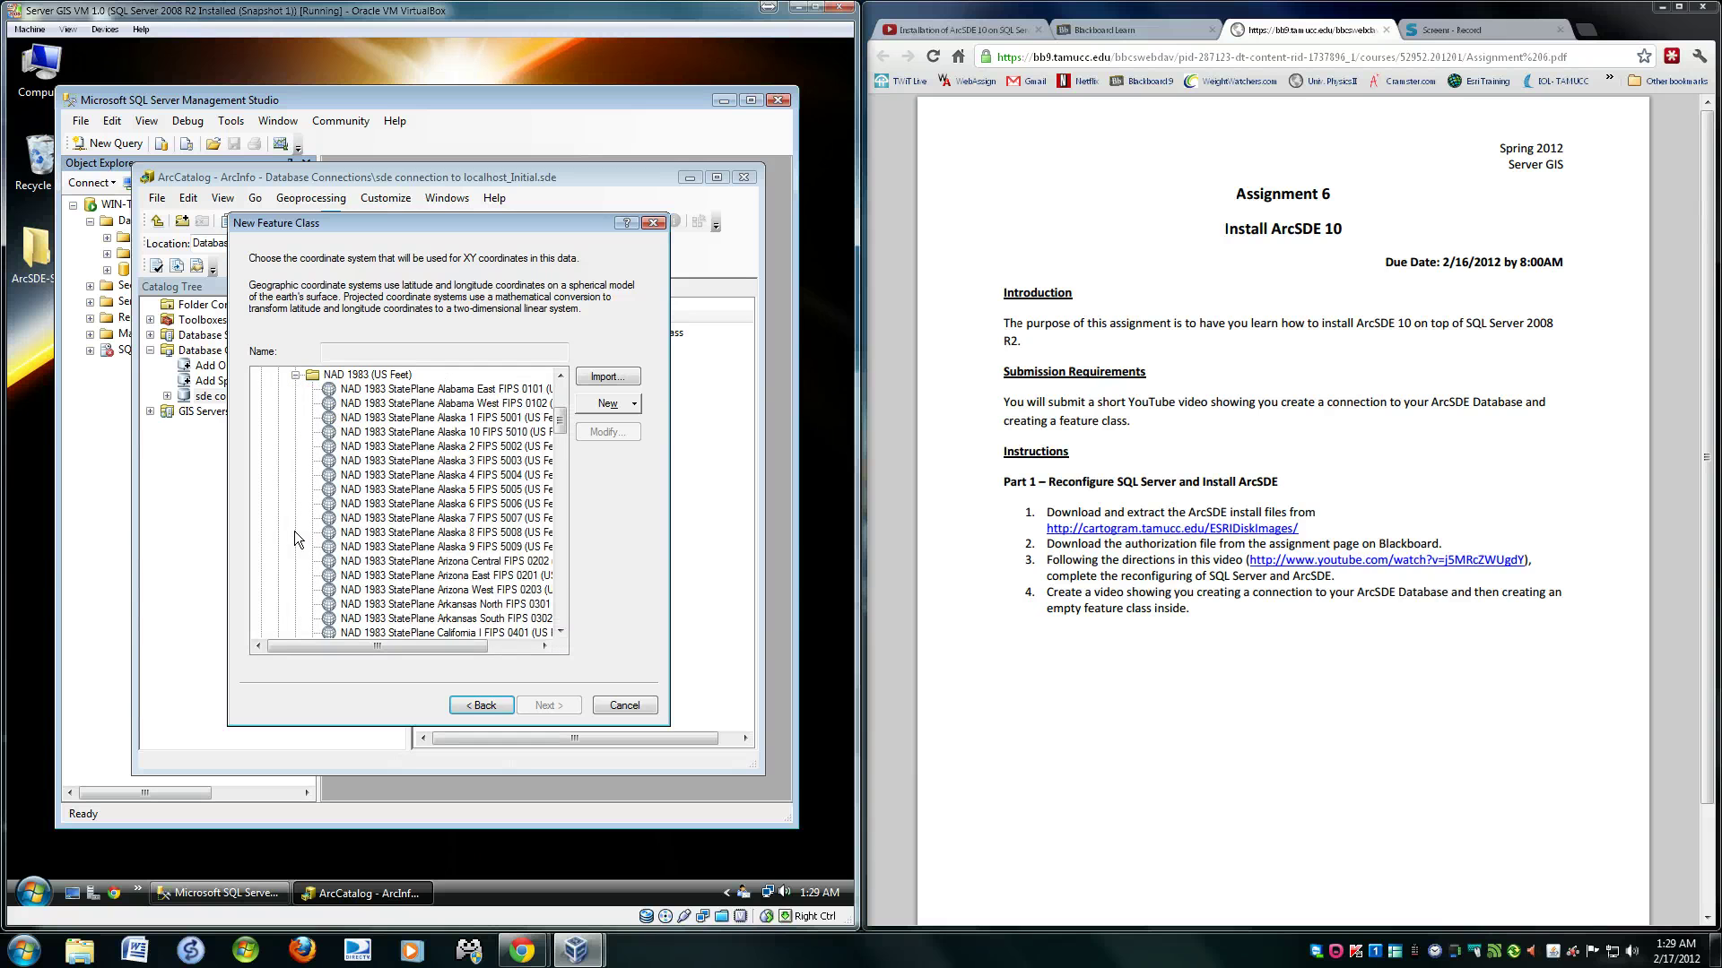
left_click(397, 507)
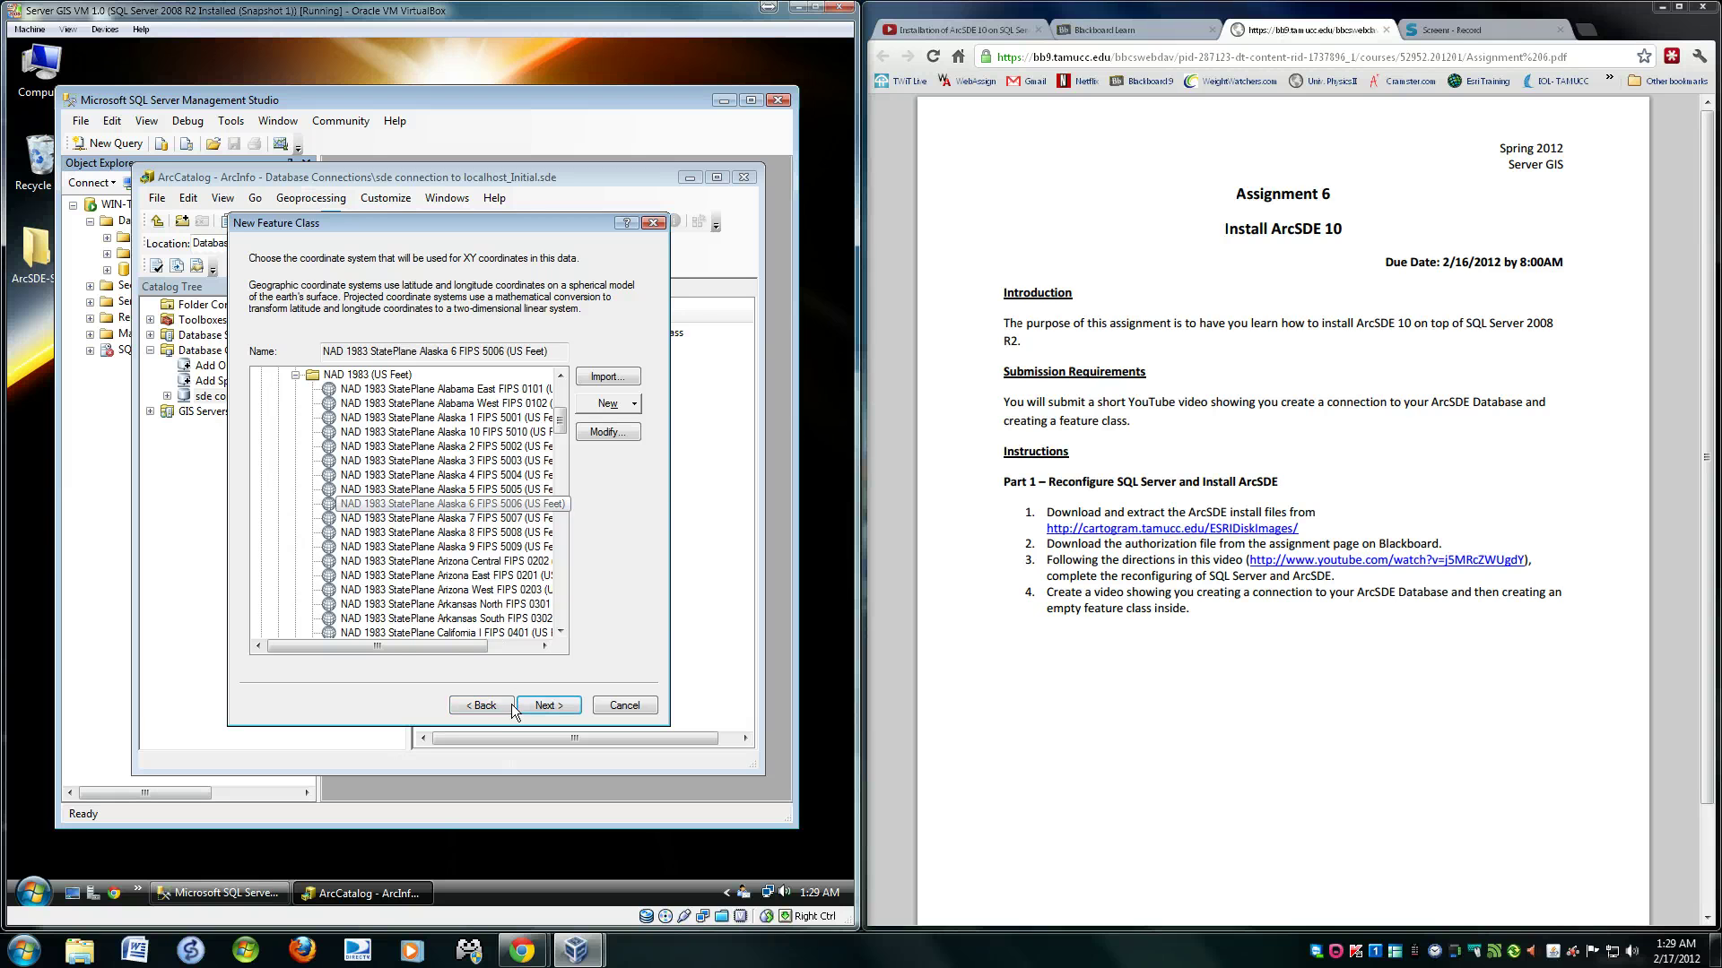
left_click(536, 704)
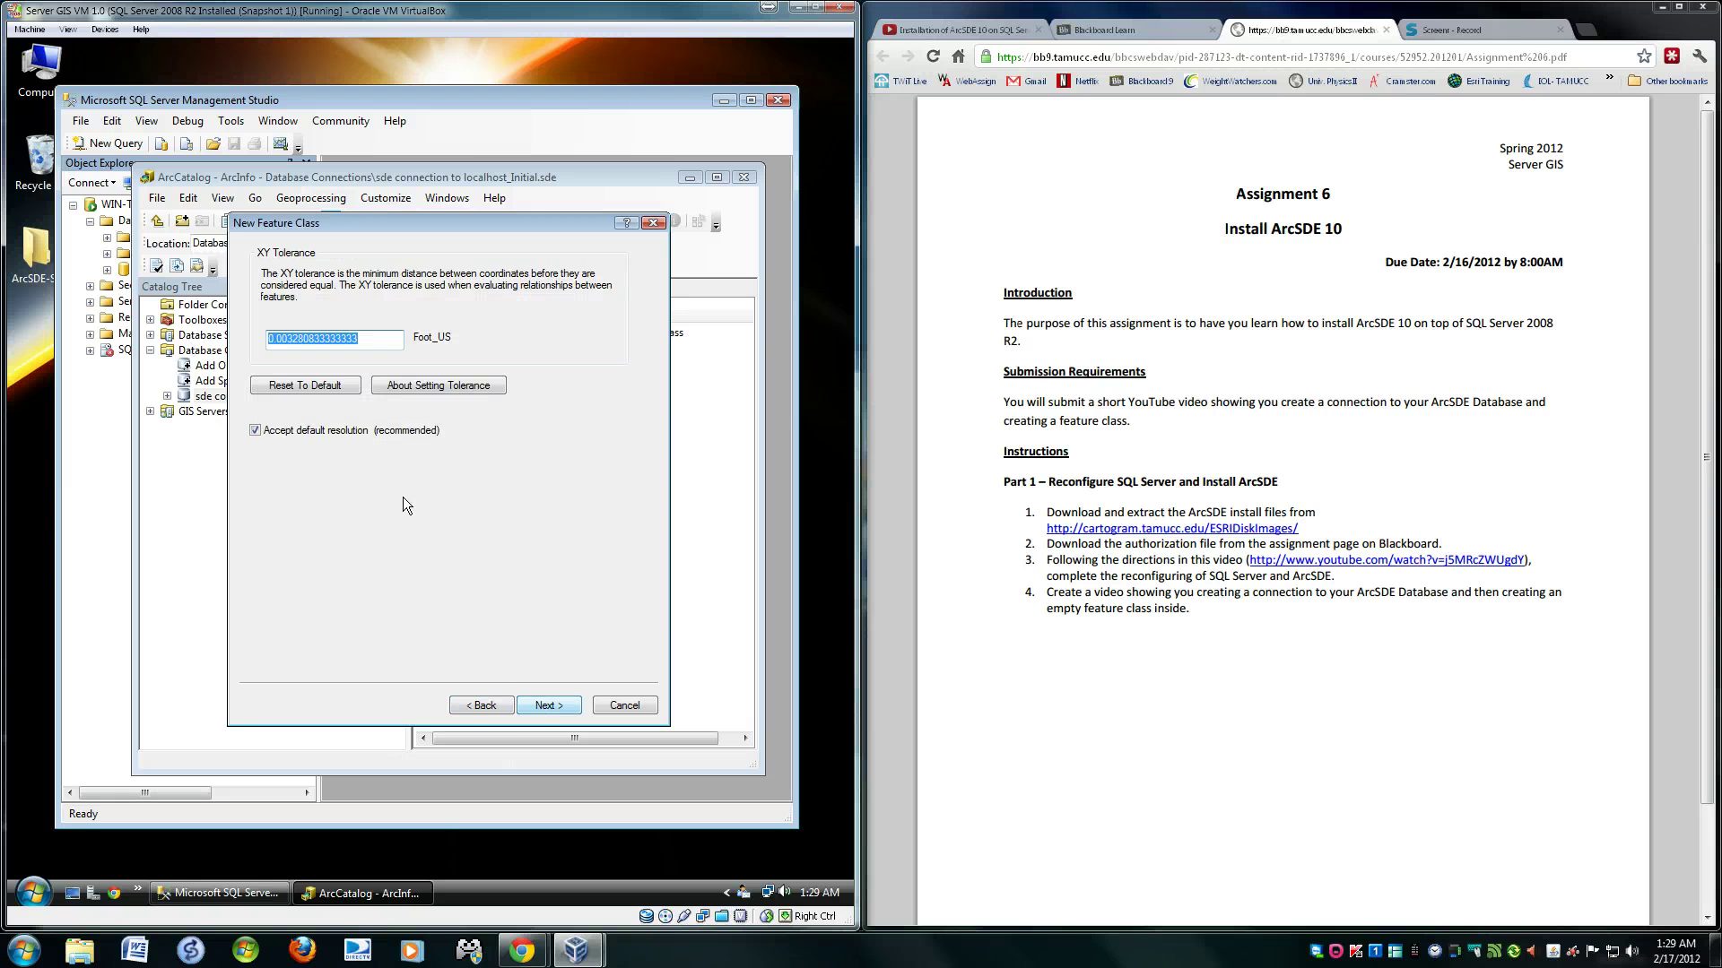
left_click(545, 705)
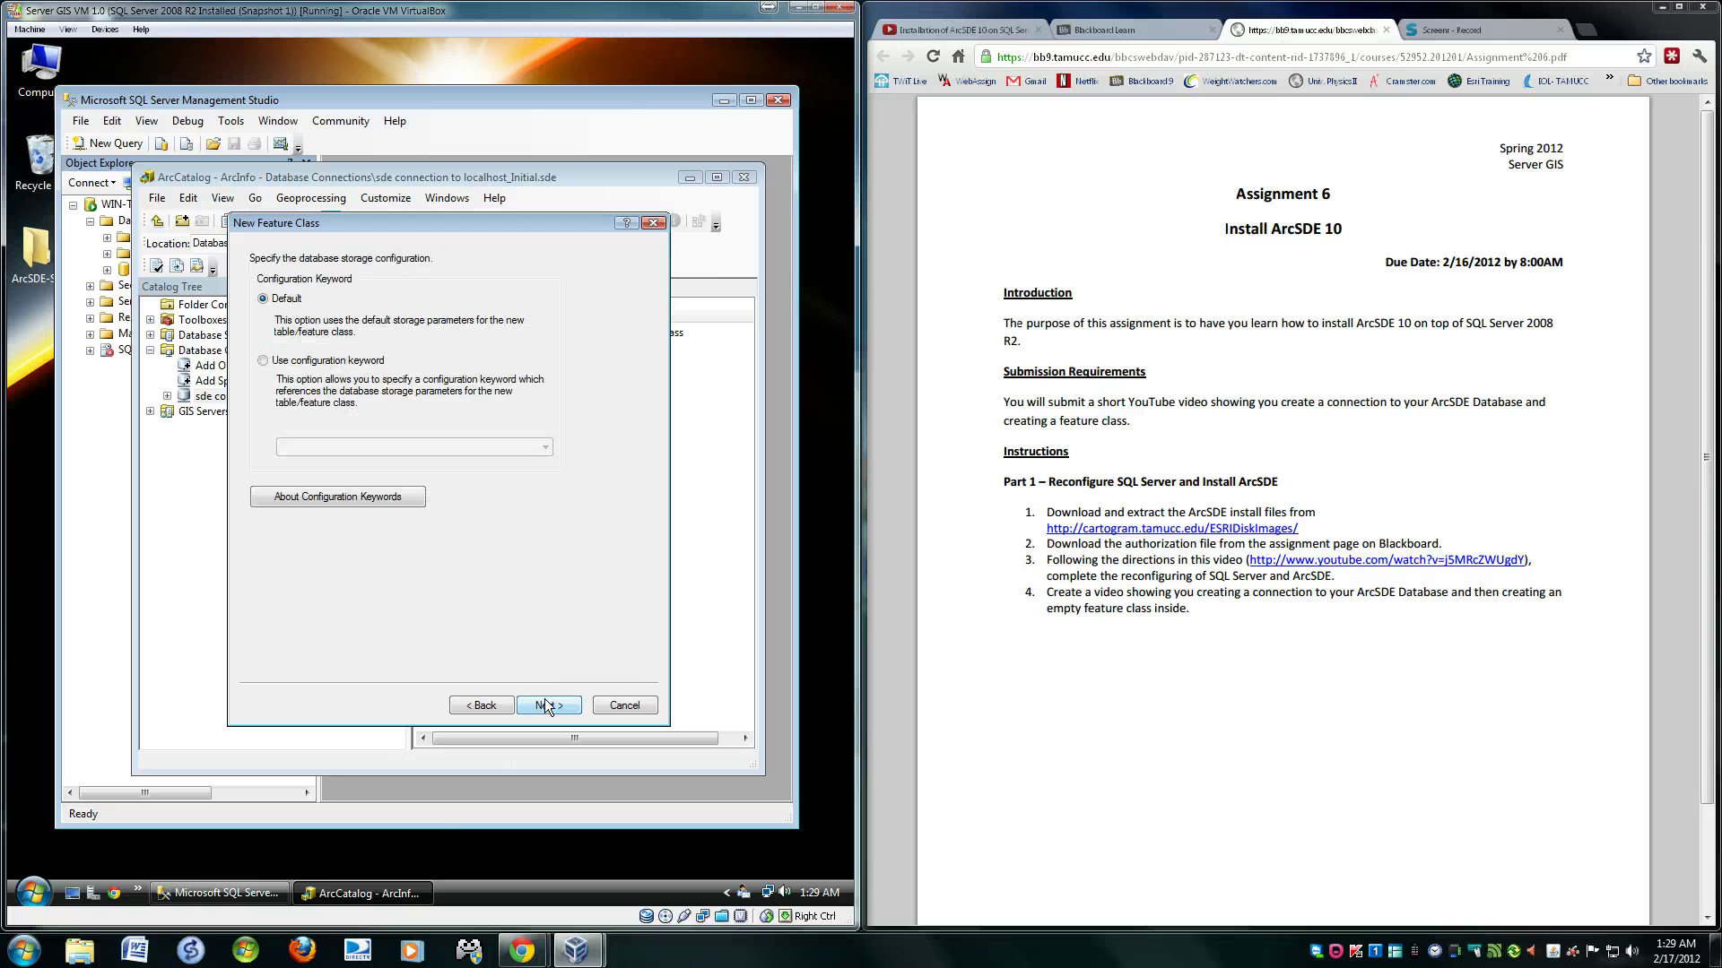
left_click(545, 704)
- Finish the wizard and select the new Initial.SDE.test1 in the Contents list
left_click(547, 705)
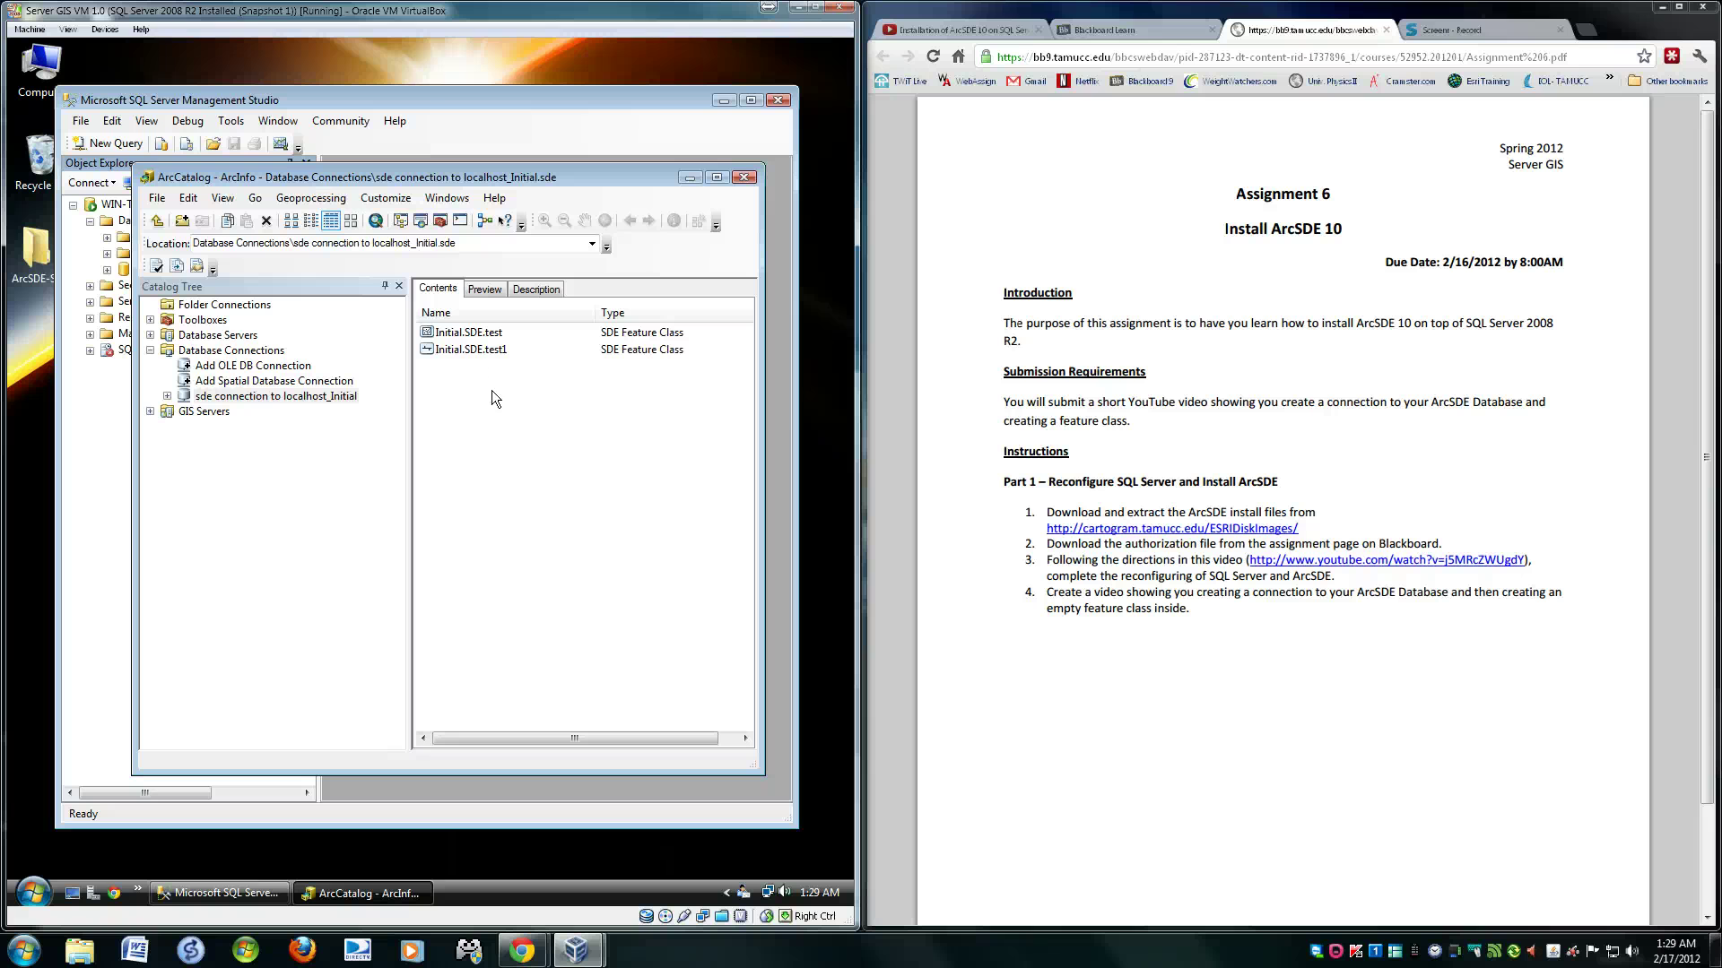
left_click(447, 352)
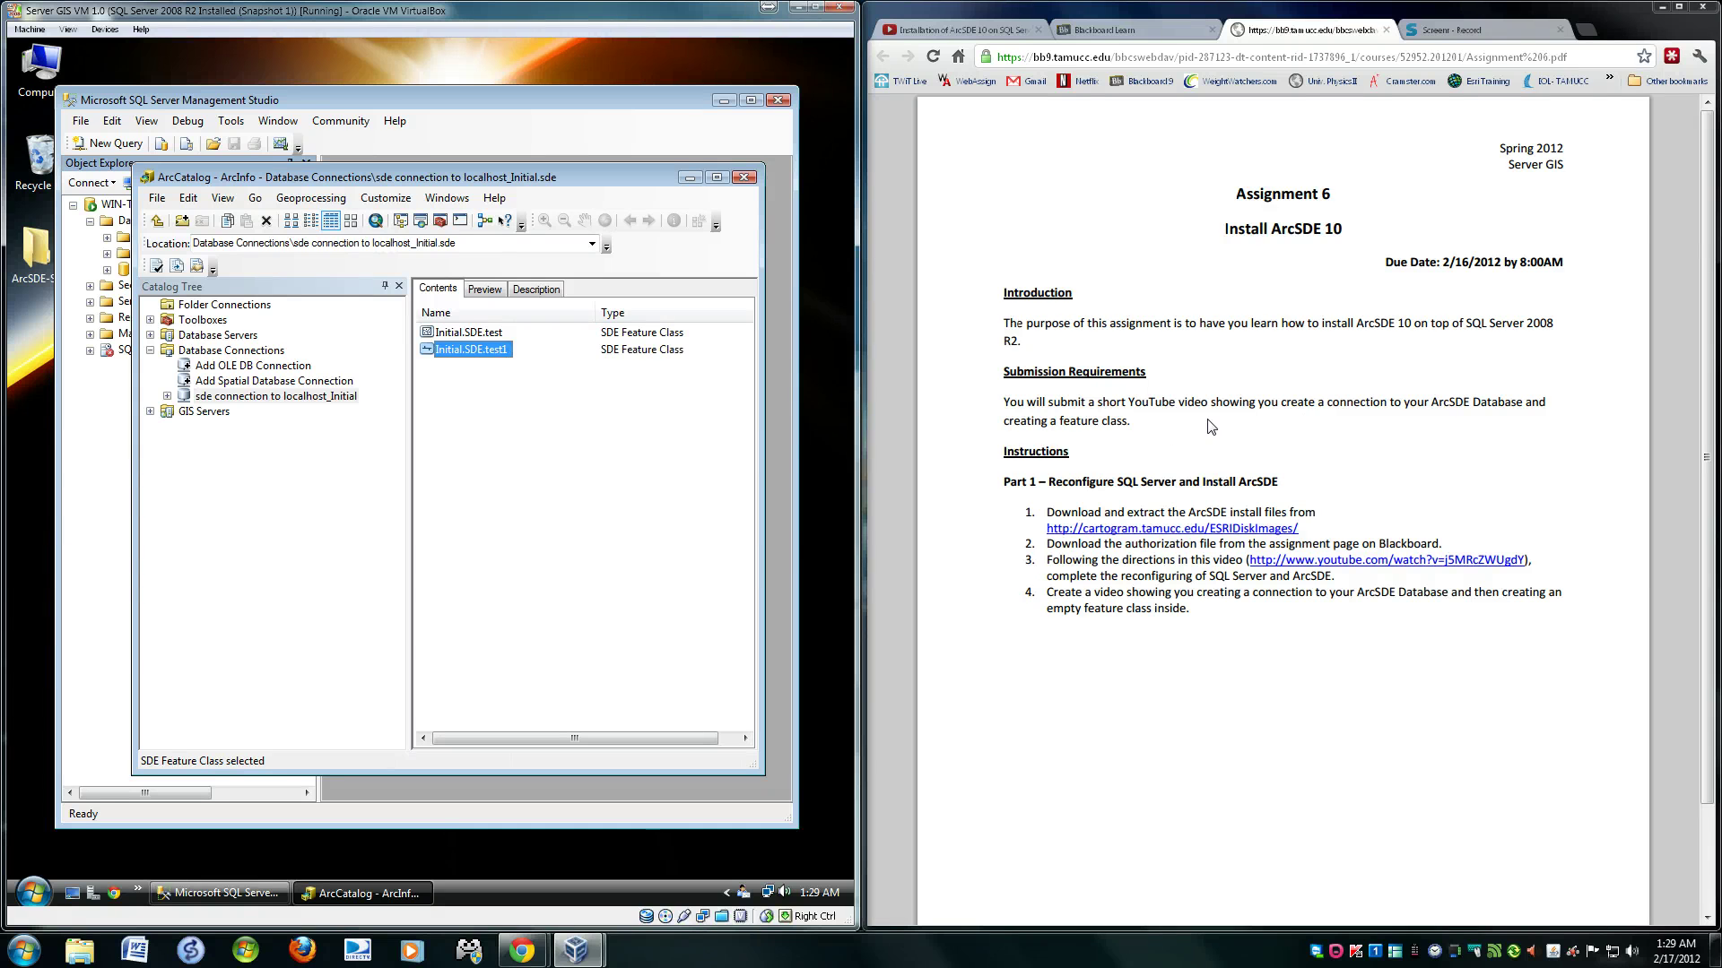
left_click_drag(1365, 400, 1464, 400)
left_click(1465, 400)
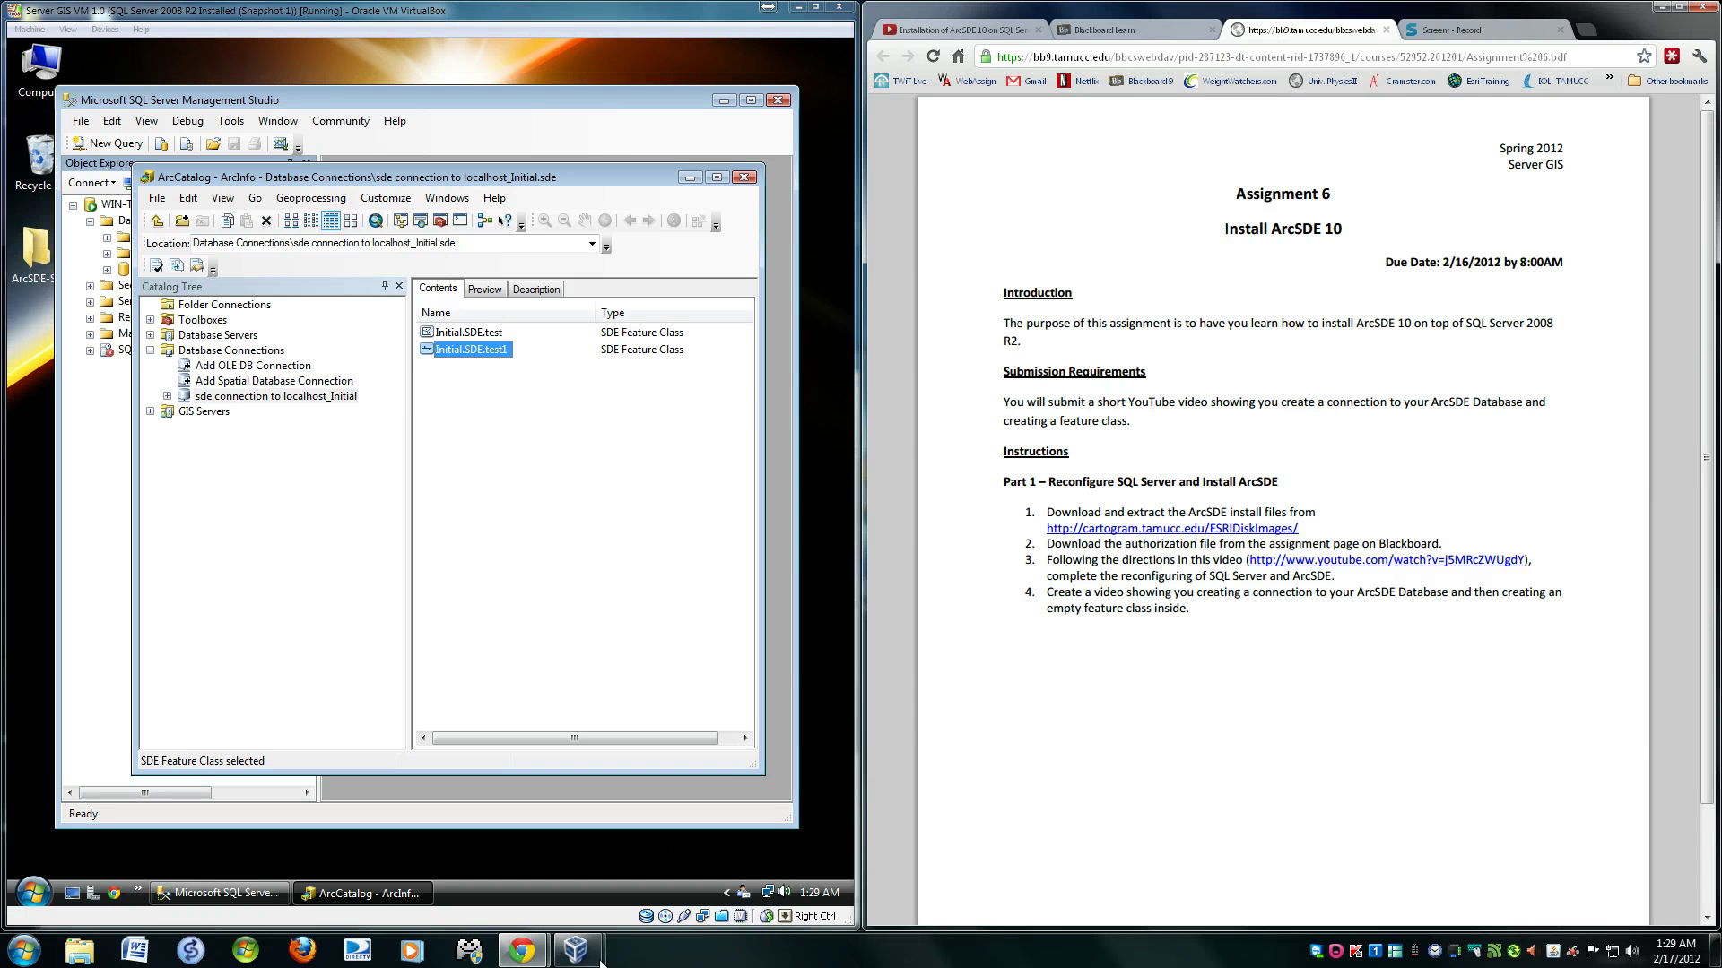
mouse_move(522, 951)
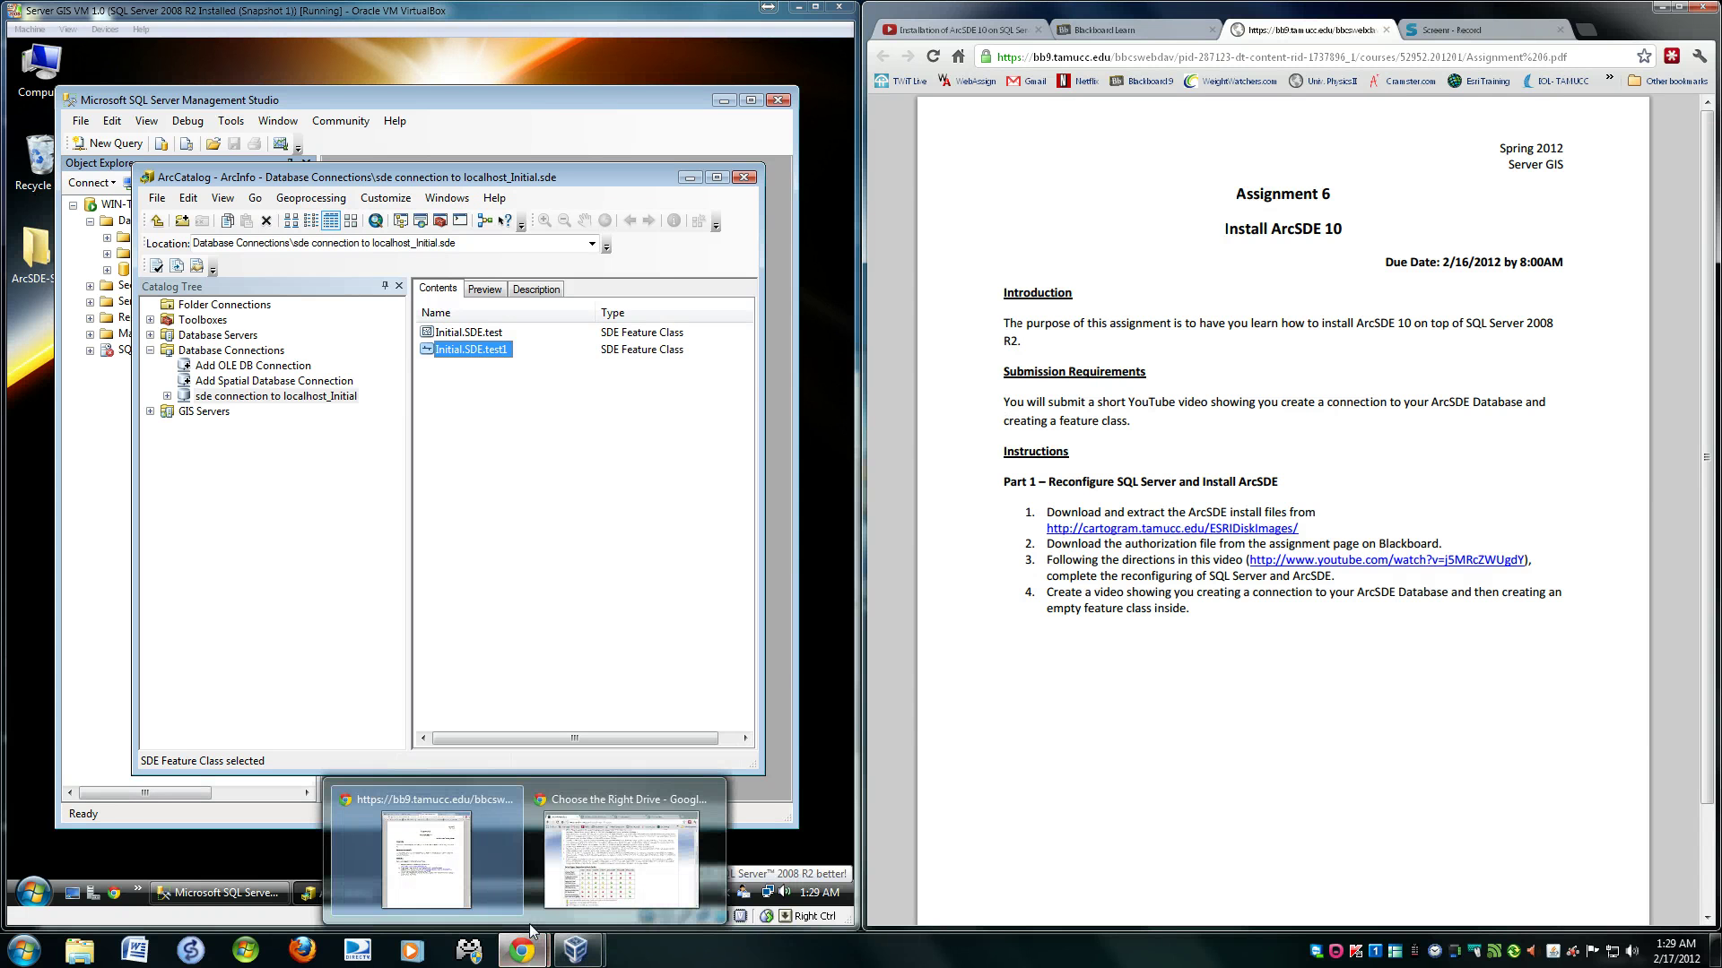